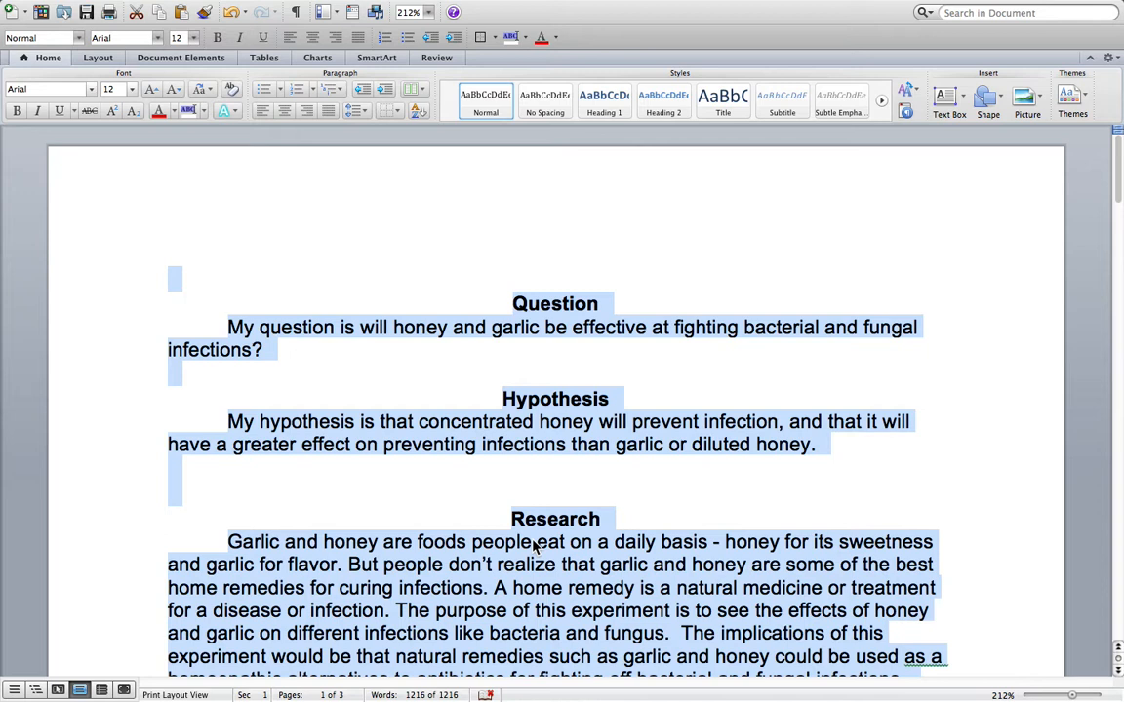
Clear all formatting from the entire selected document text
mouse_move(201, 1)
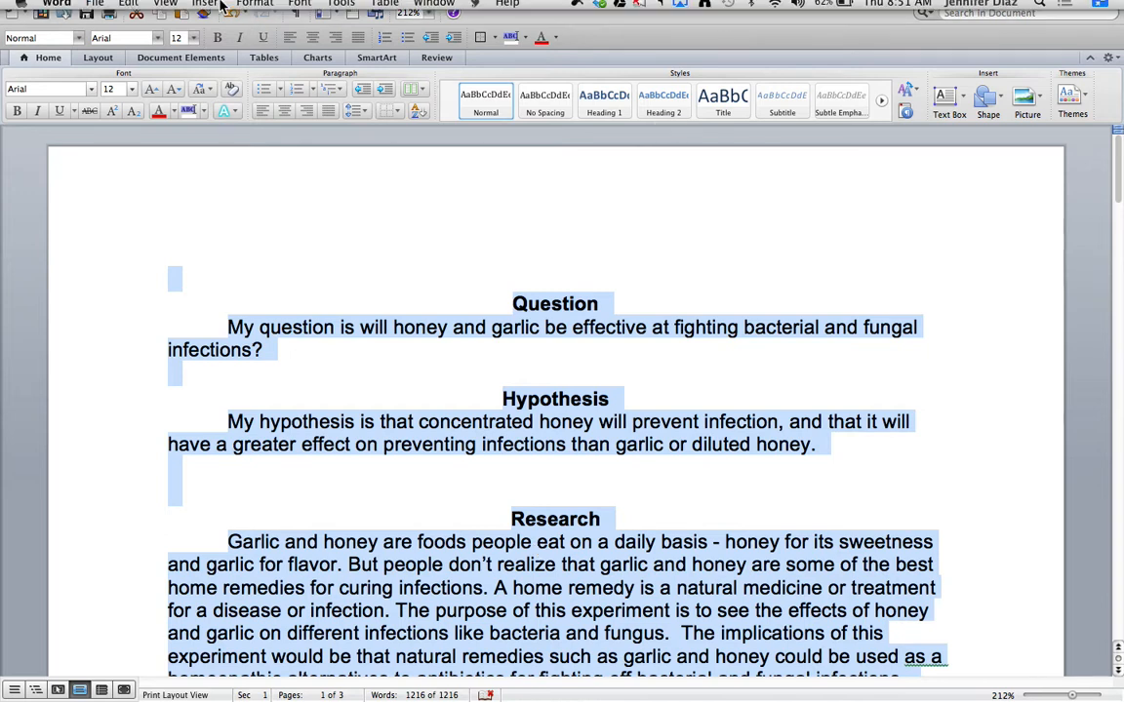
left_click(252, 9)
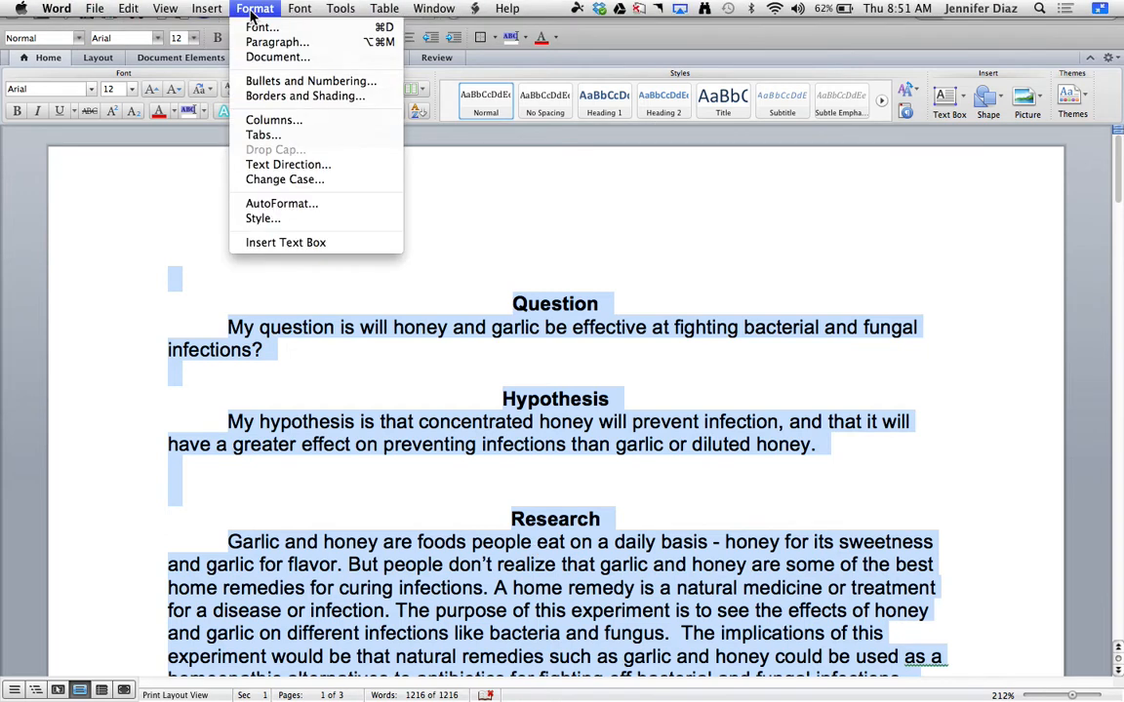
mouse_move(130, 8)
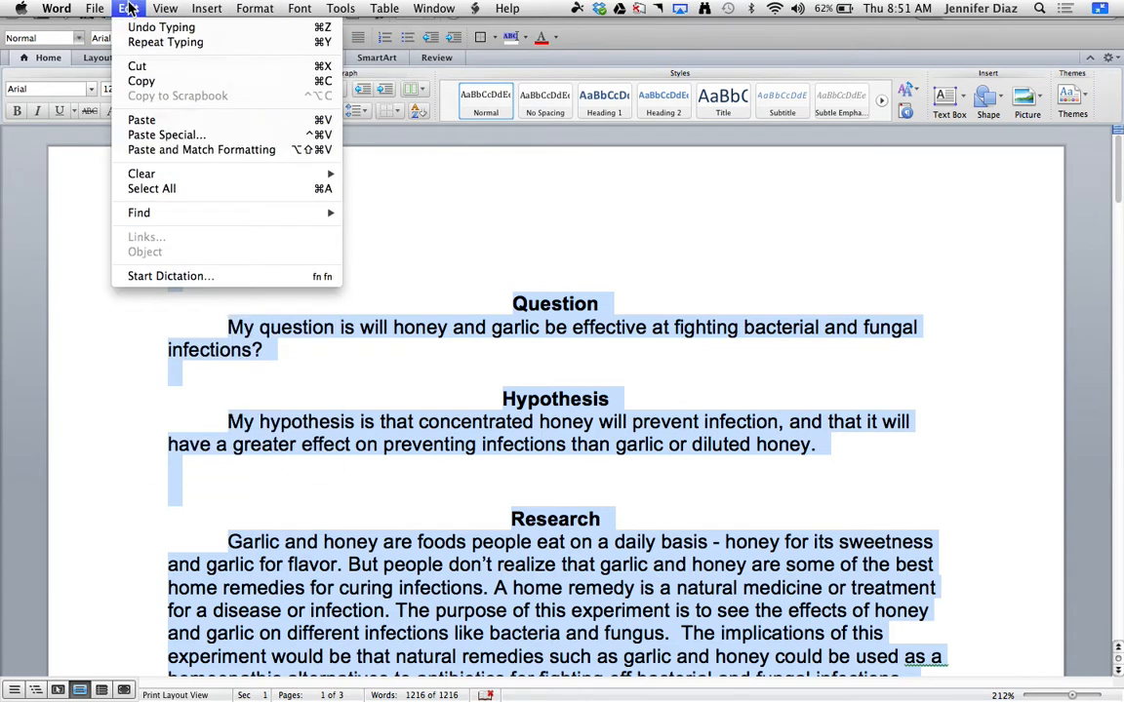
mouse_move(144, 178)
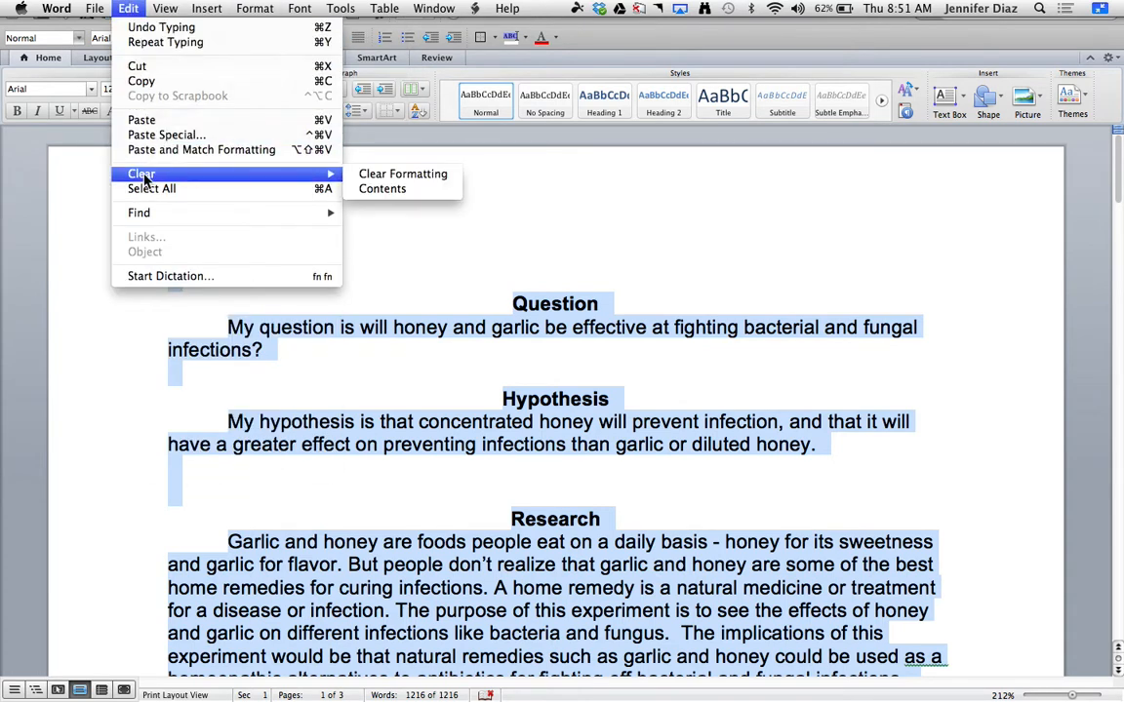
left_click(400, 174)
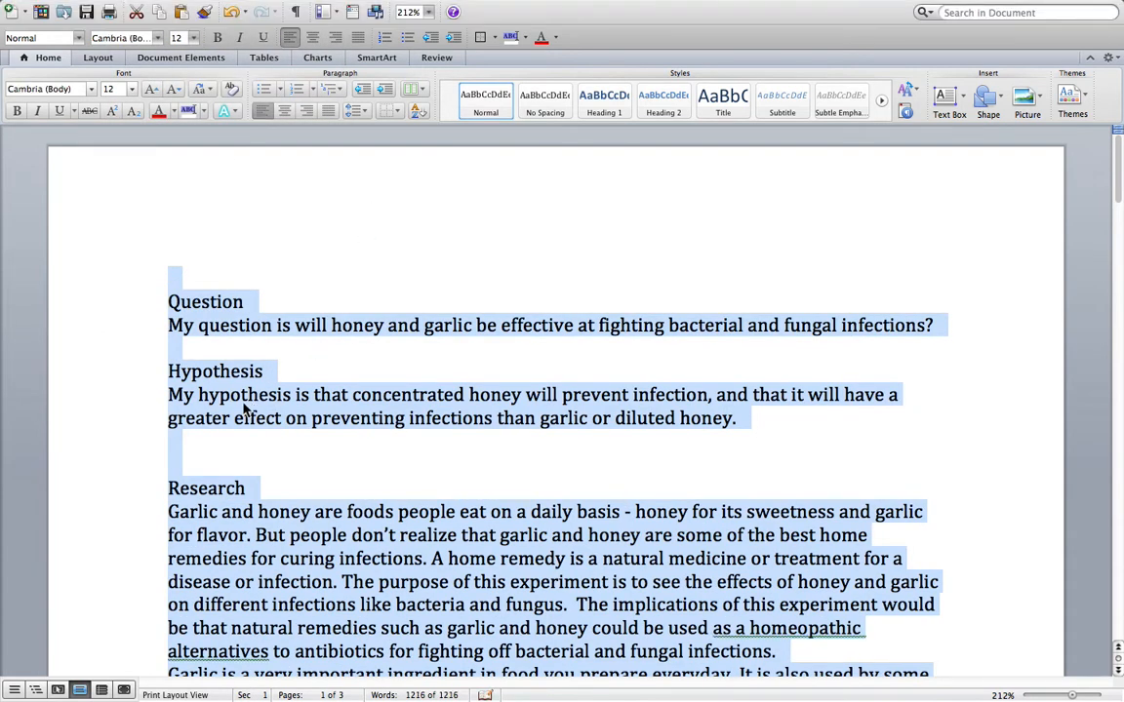
left_click(171, 351)
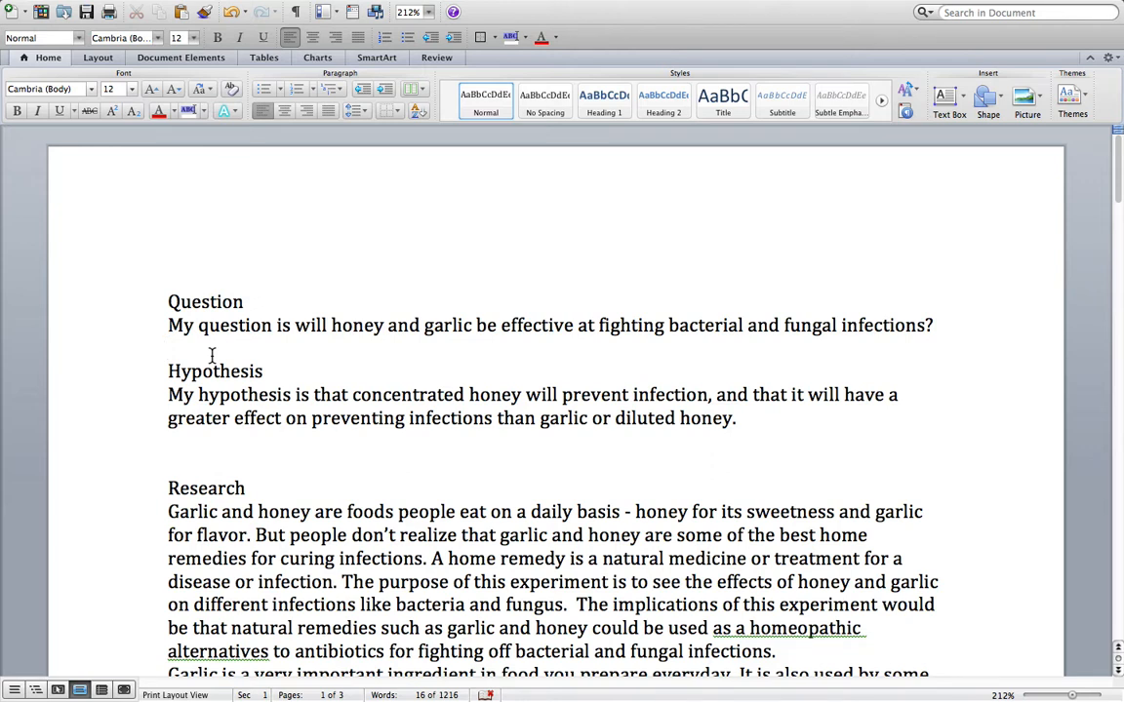
Apply the Heading 2 style to the Question, Hypothesis and Research titles
double_click(213, 302)
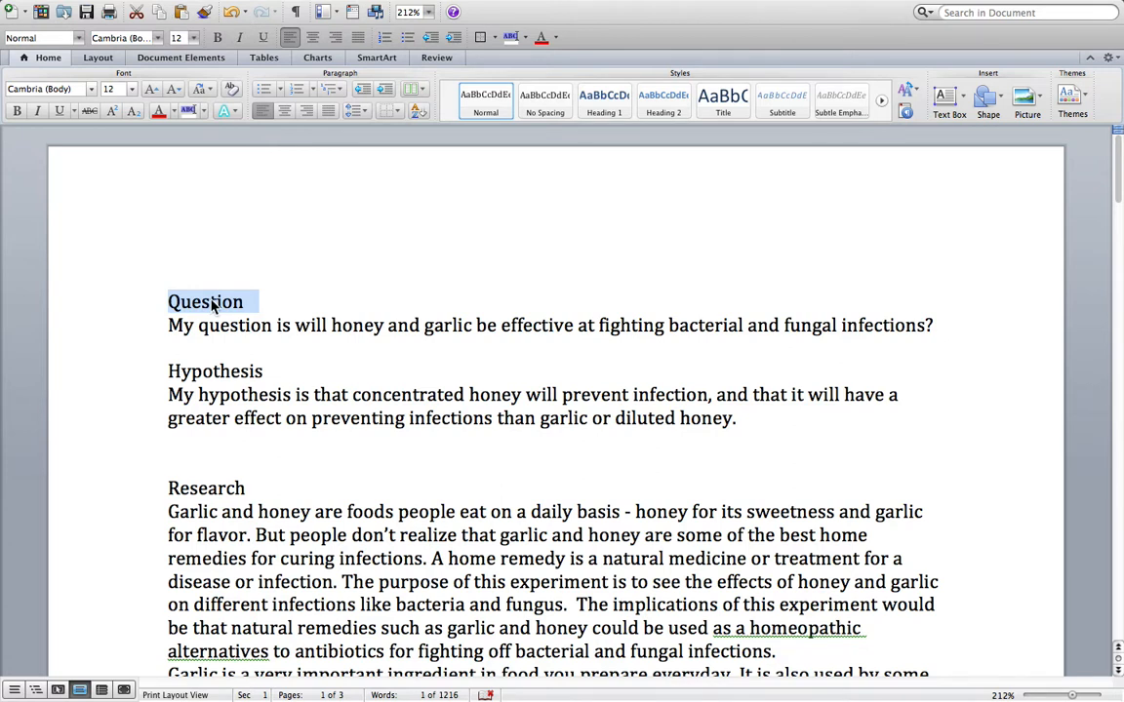
left_click(663, 102)
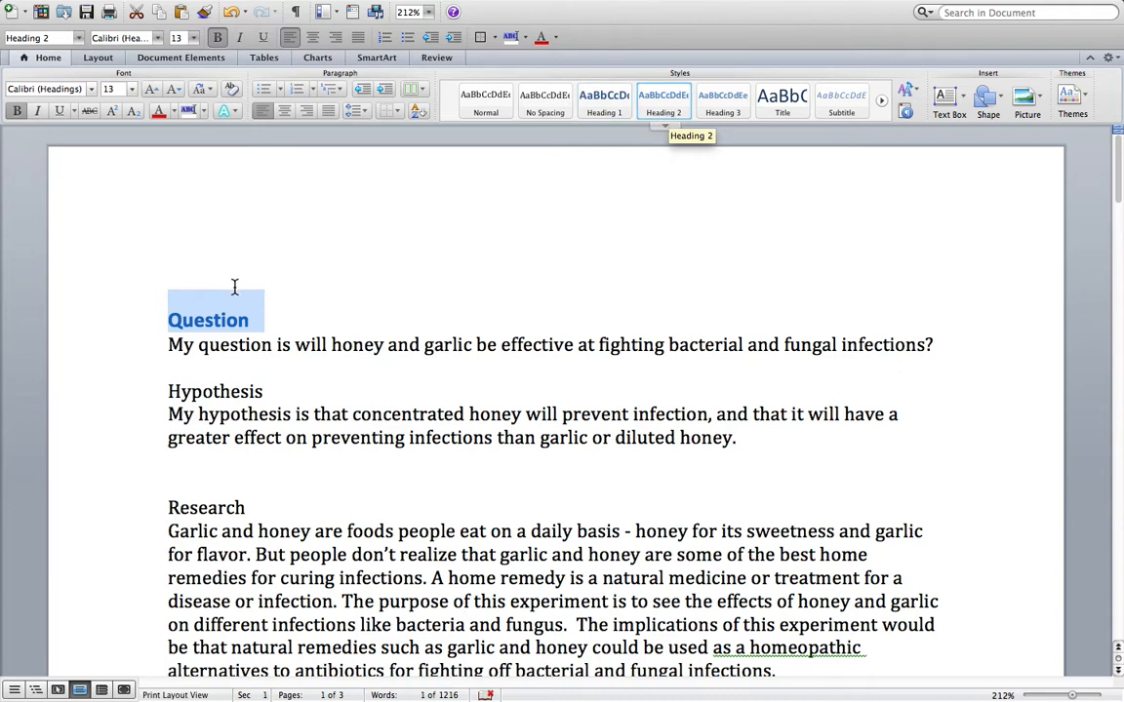
triple_click(221, 394)
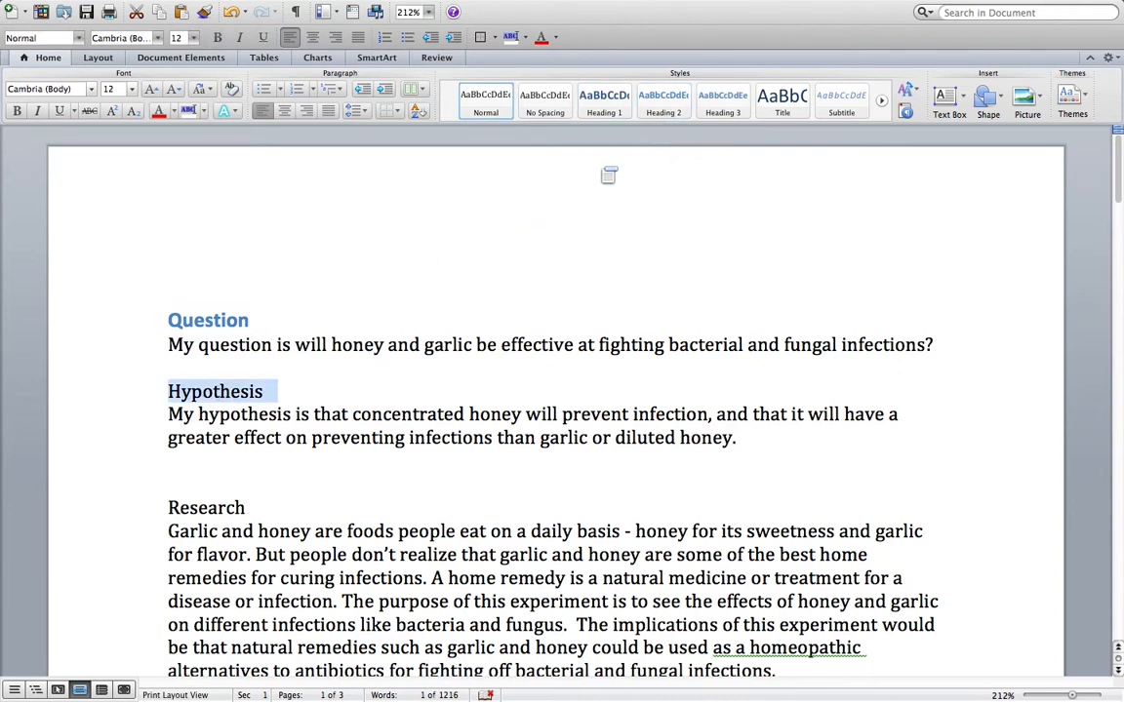
left_click(664, 102)
triple_click(231, 528)
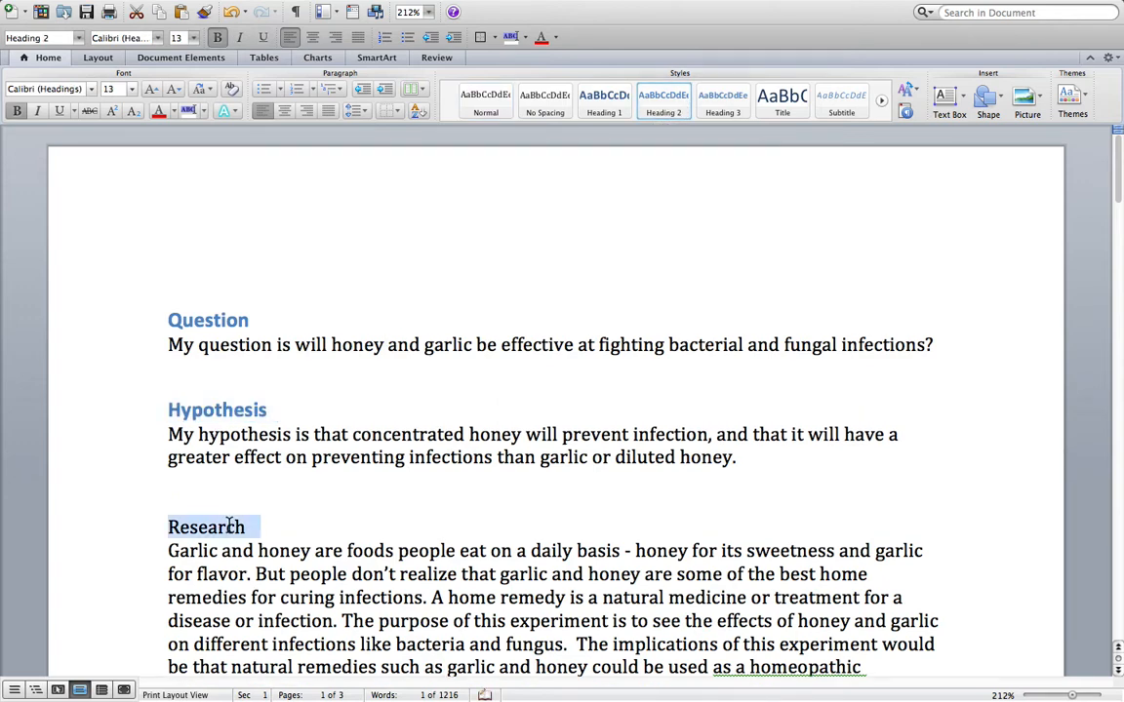
left_click(675, 95)
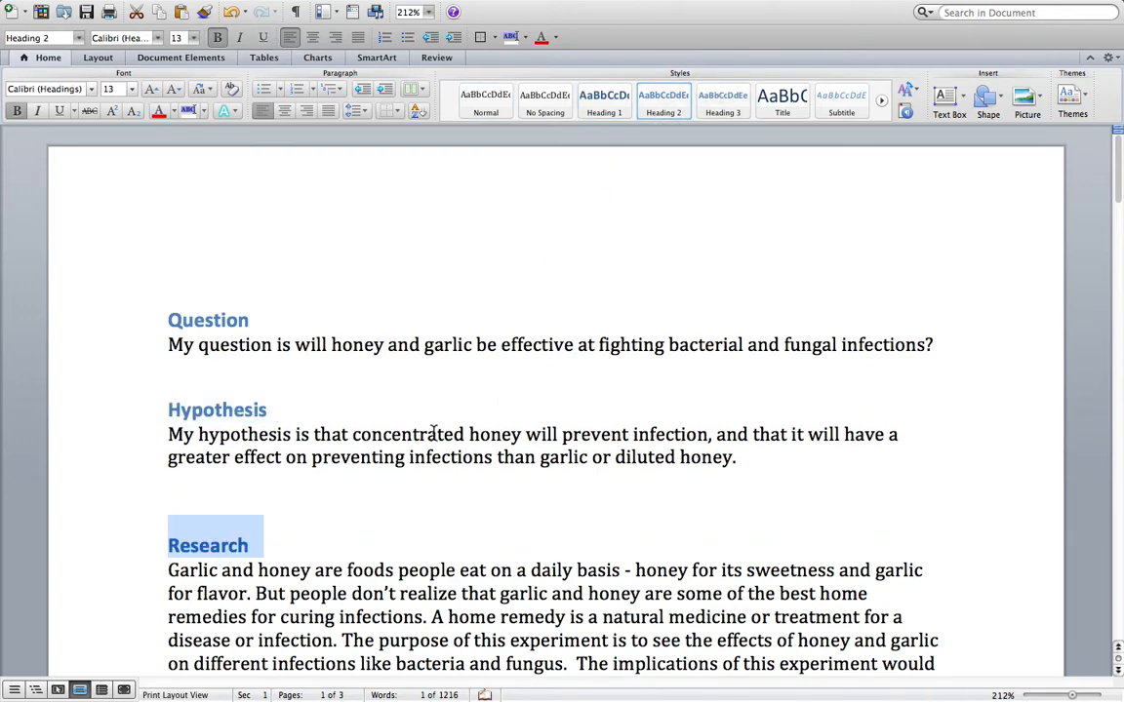
Apply the Heading 2 style to the Materials, Procedure and Results titles
scroll(435, 433, "down", 15)
scroll(434, 433, "down", 3)
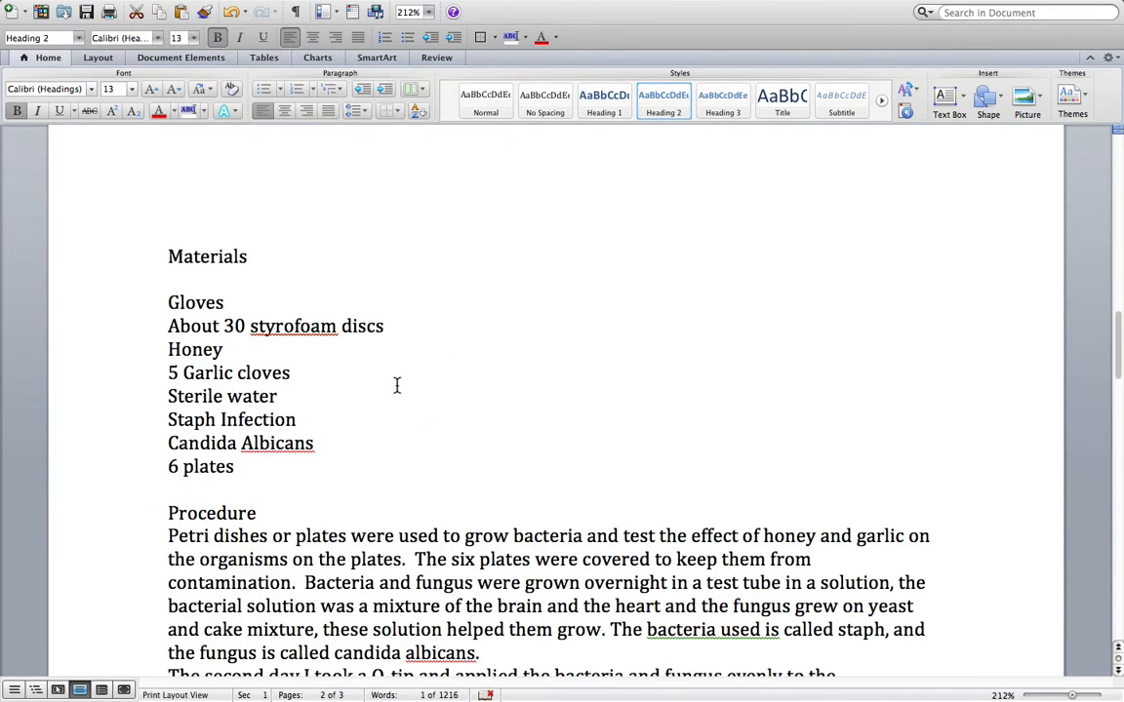
triple_click(226, 255)
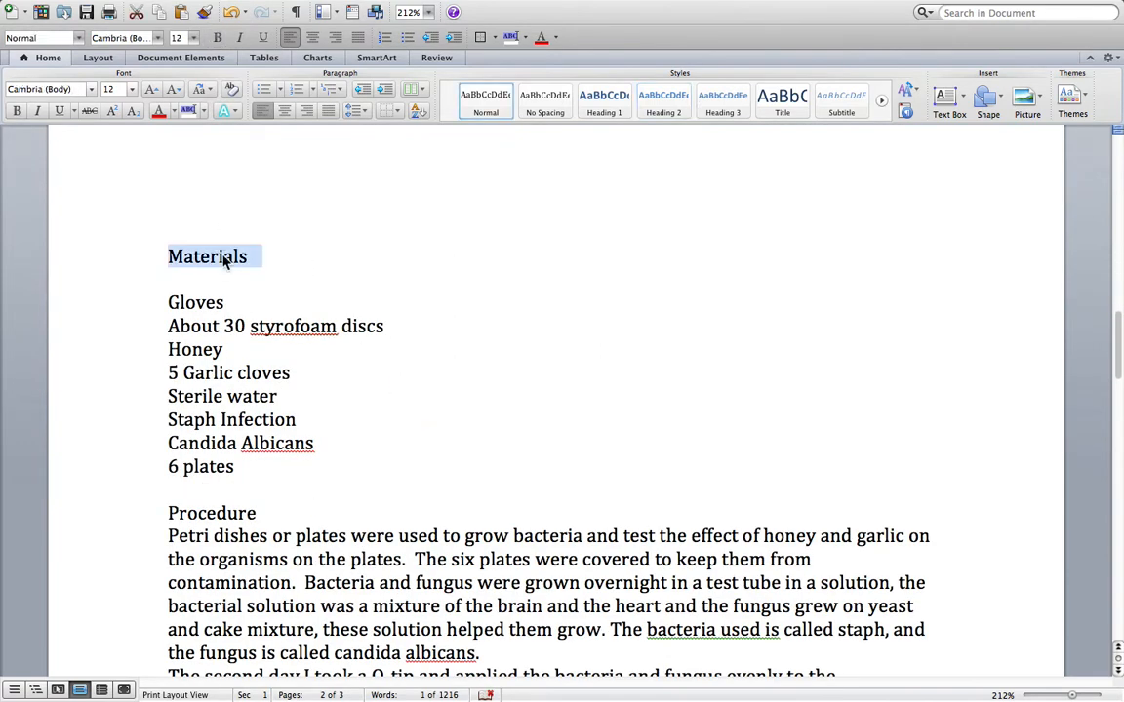
left_click(660, 108)
scroll(300, 535, "down", 3)
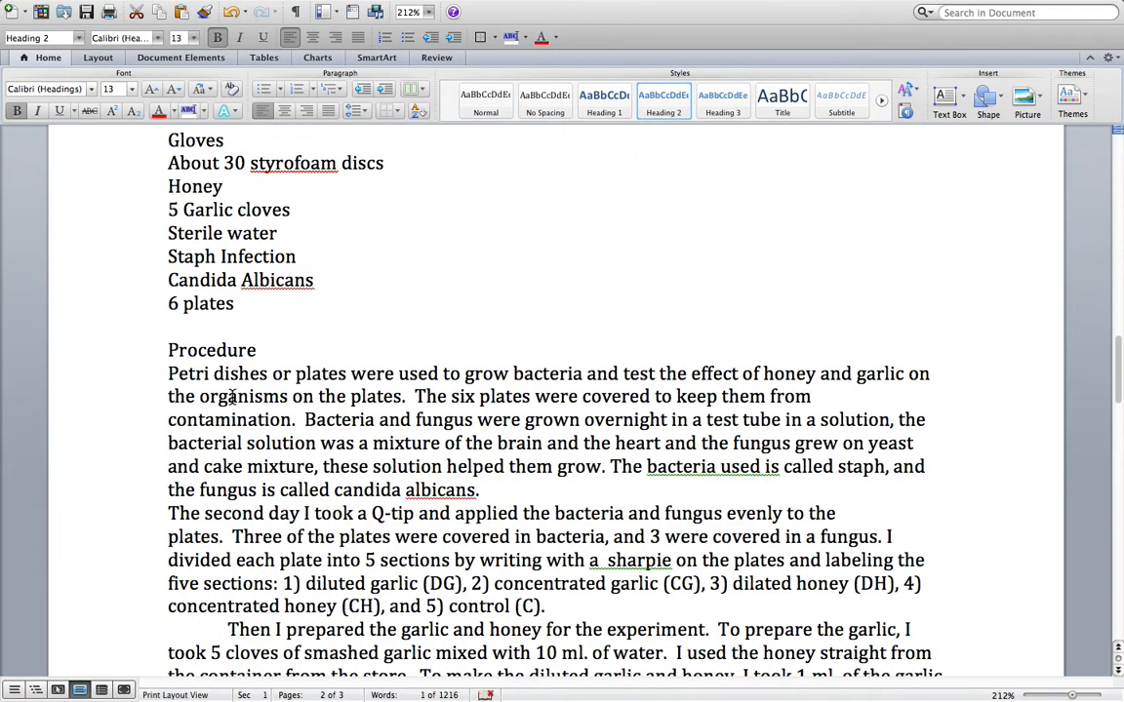
triple_click(224, 349)
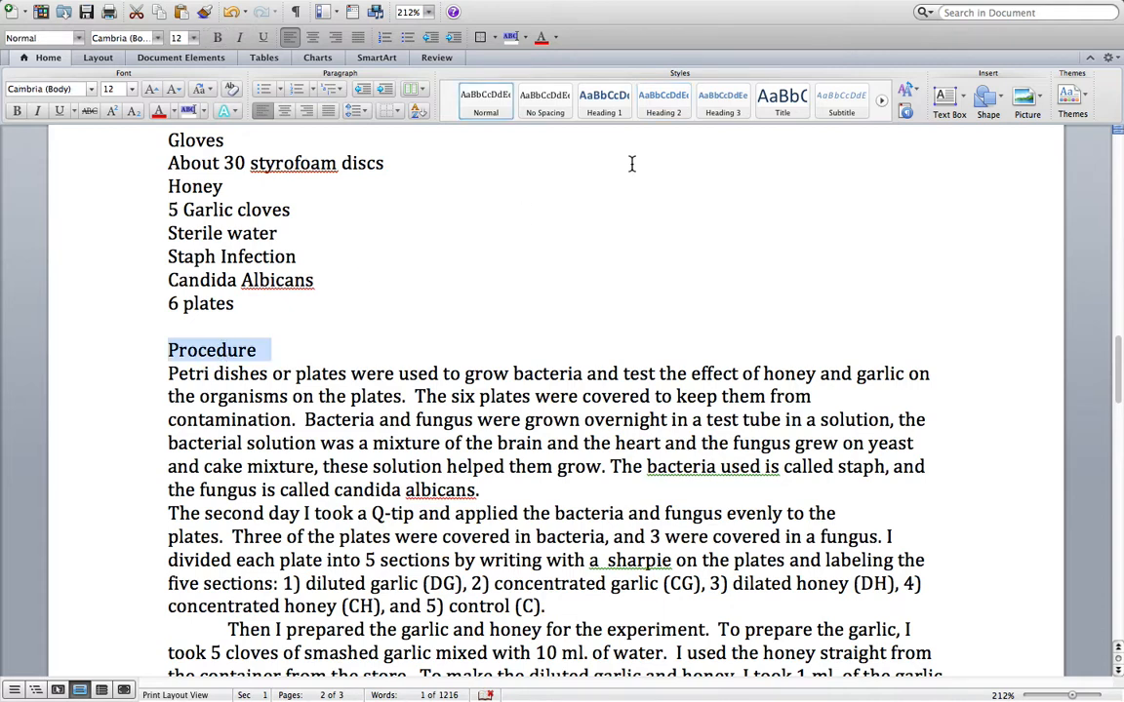
left_click(661, 105)
scroll(391, 517, "down", 1)
scroll(391, 517, "down", 9)
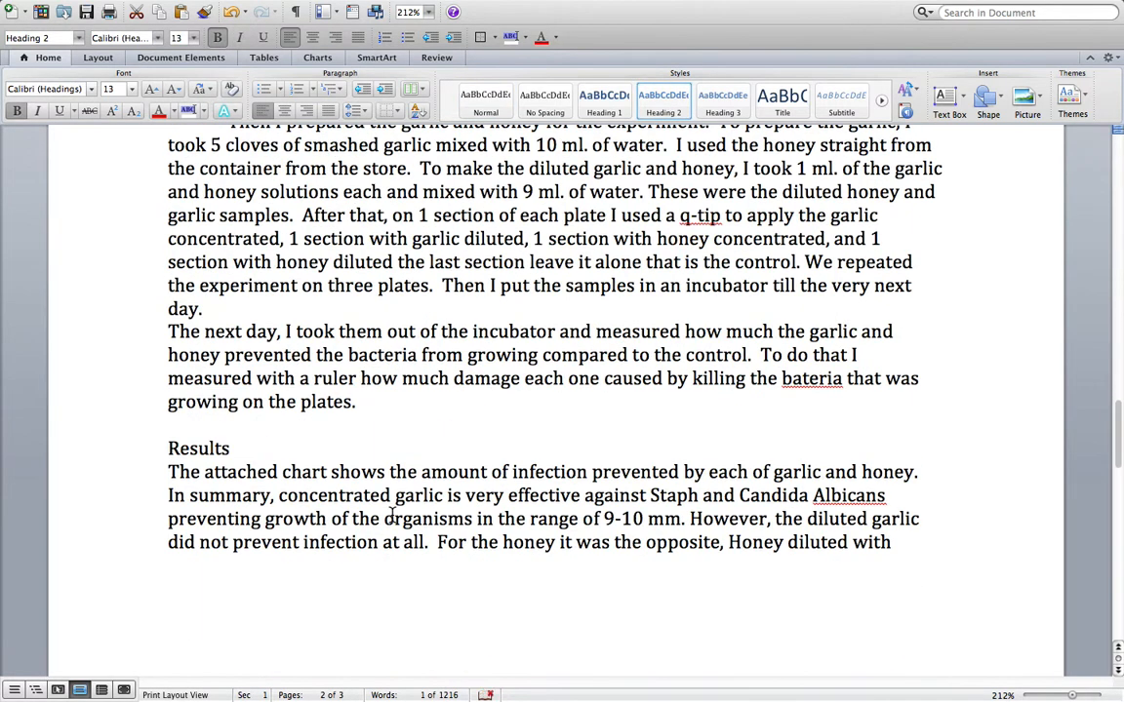
triple_click(199, 449)
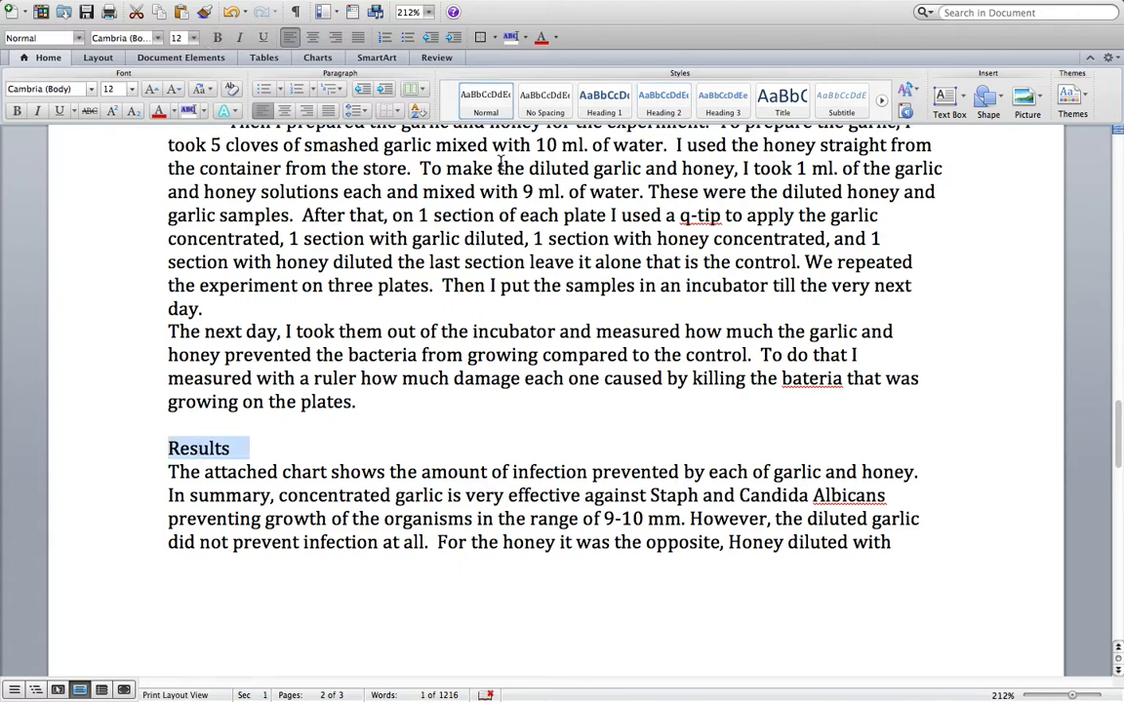
left_click(662, 102)
Insert a table of contents in the Classic format on the blank line above the first Question heading
scroll(501, 338, "down", 20)
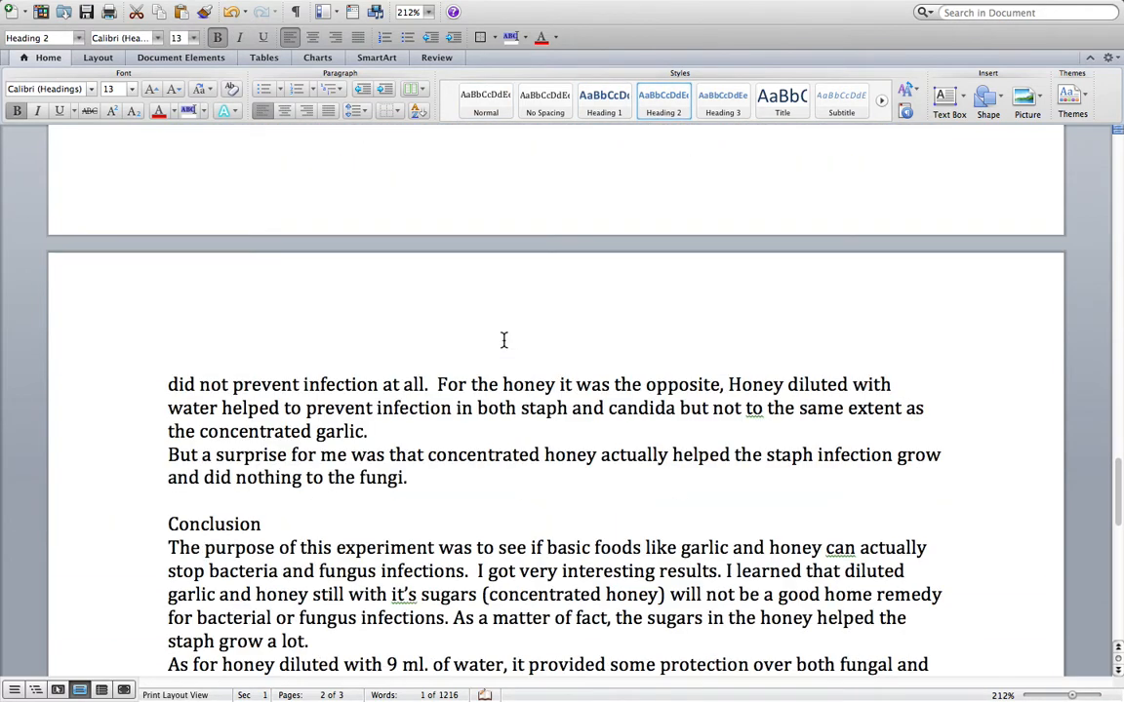
scroll(503, 338, "up", 20)
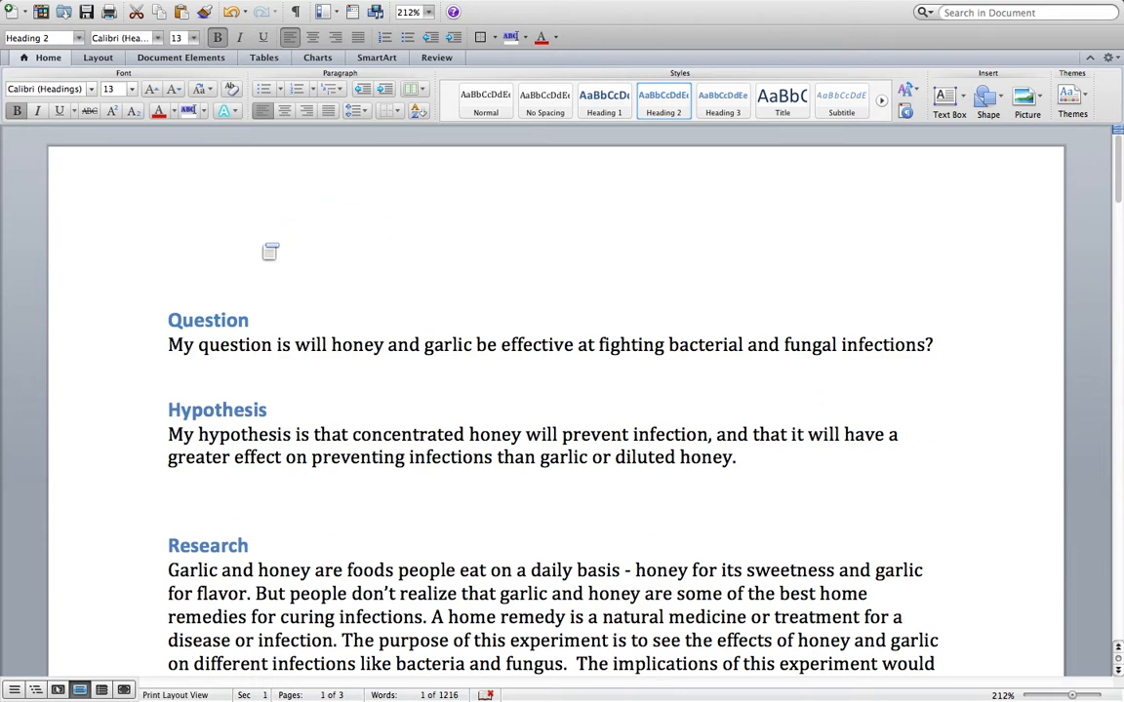
left_click(206, 265)
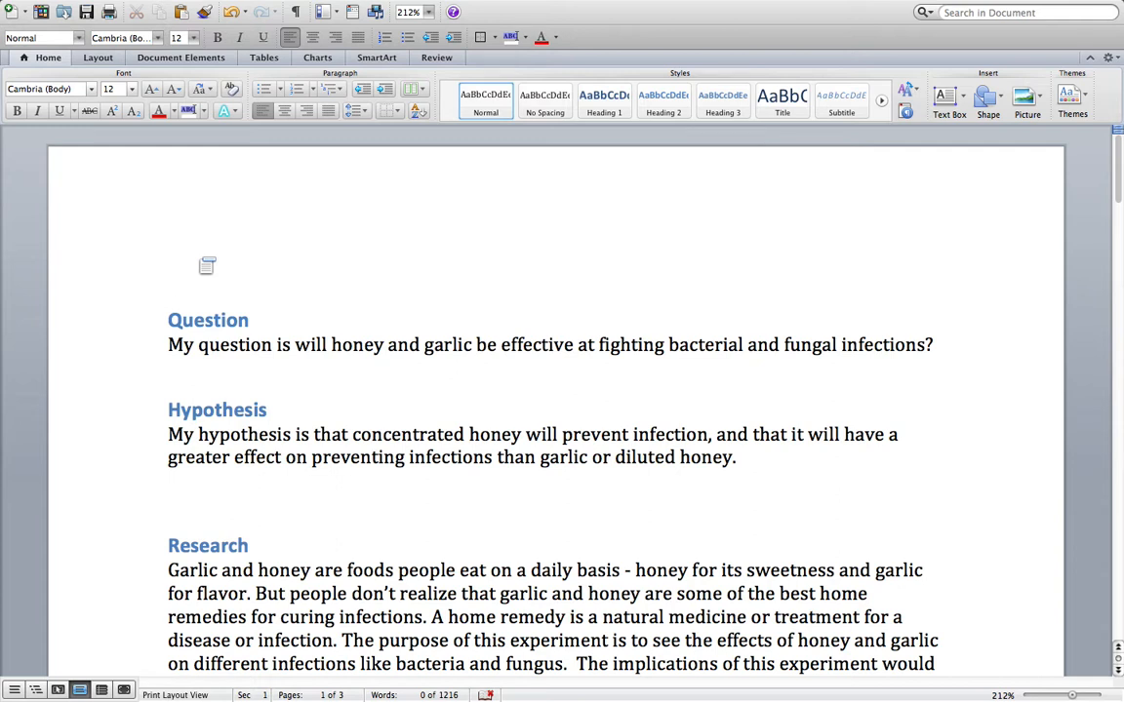
mouse_move(134, 8)
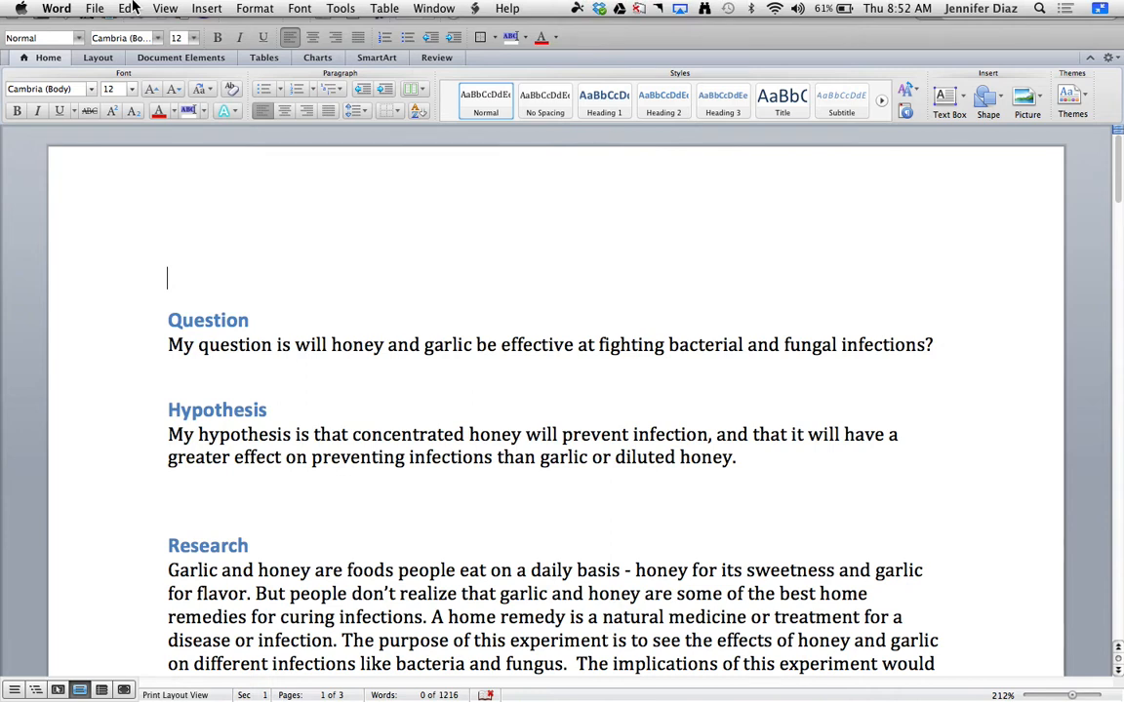
left_click(208, 9)
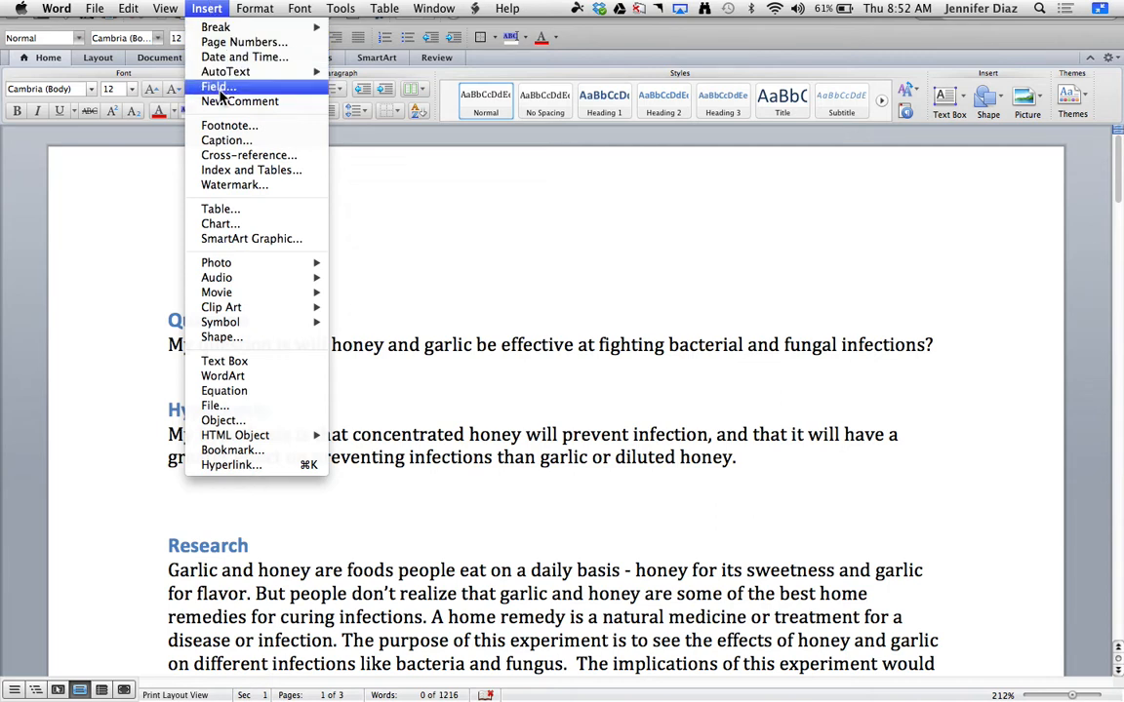
left_click(227, 172)
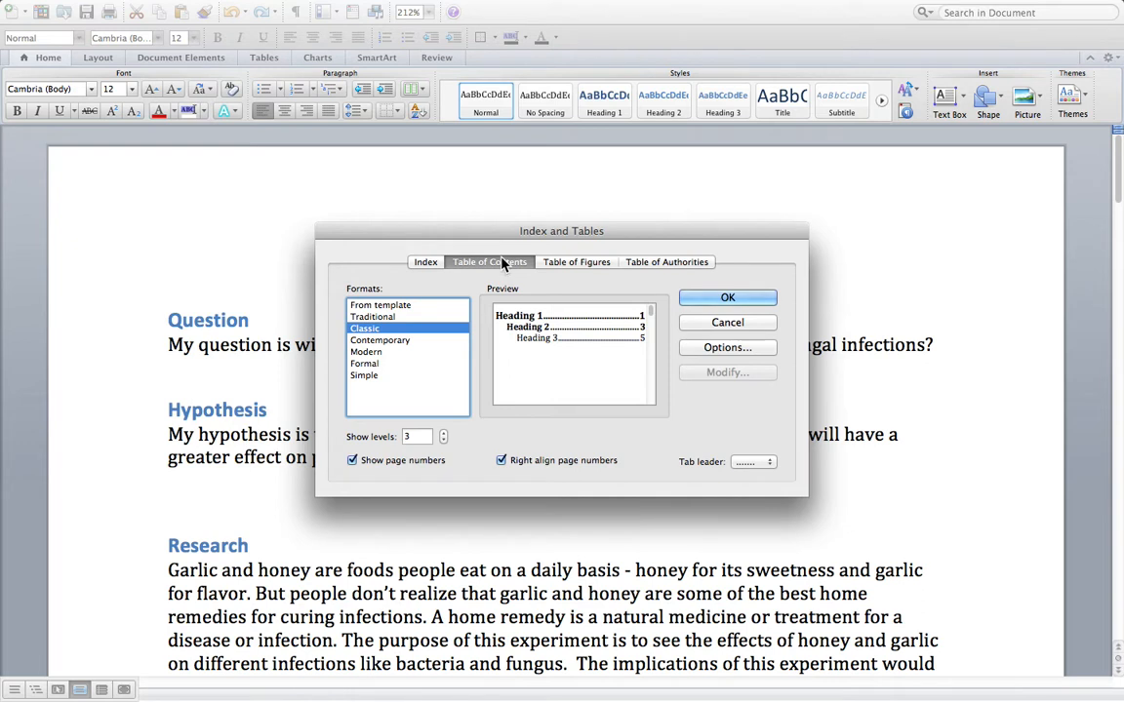
left_click(376, 317)
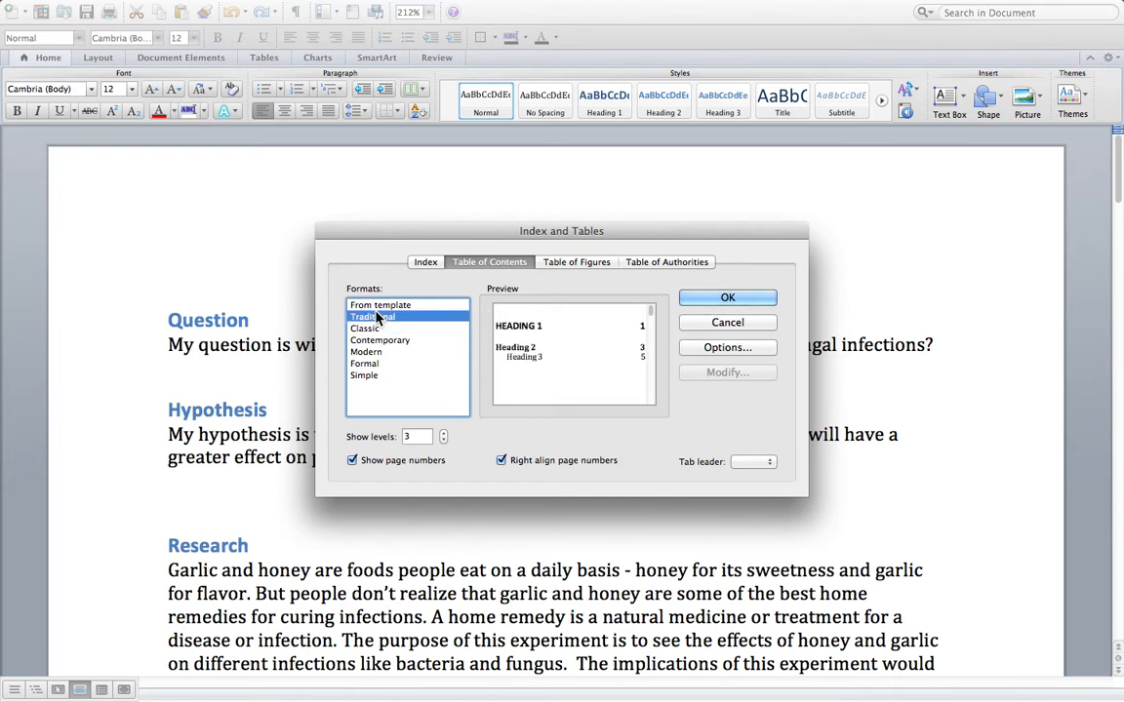
left_click(368, 329)
left_click(371, 339)
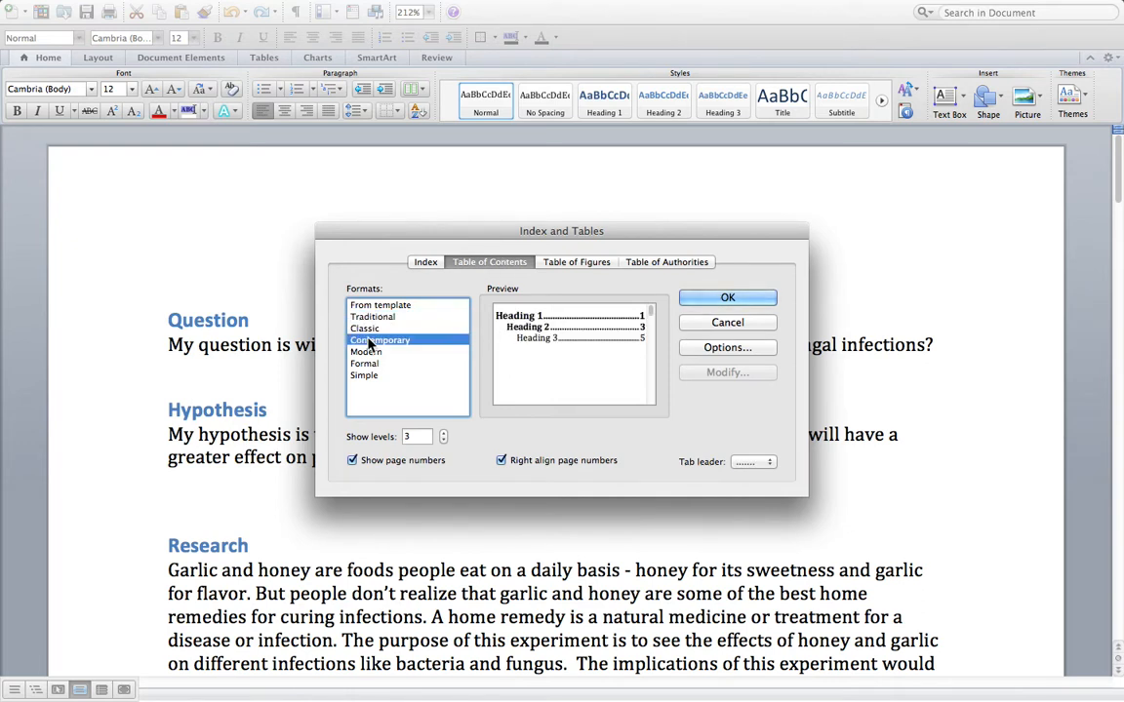
key("Up")
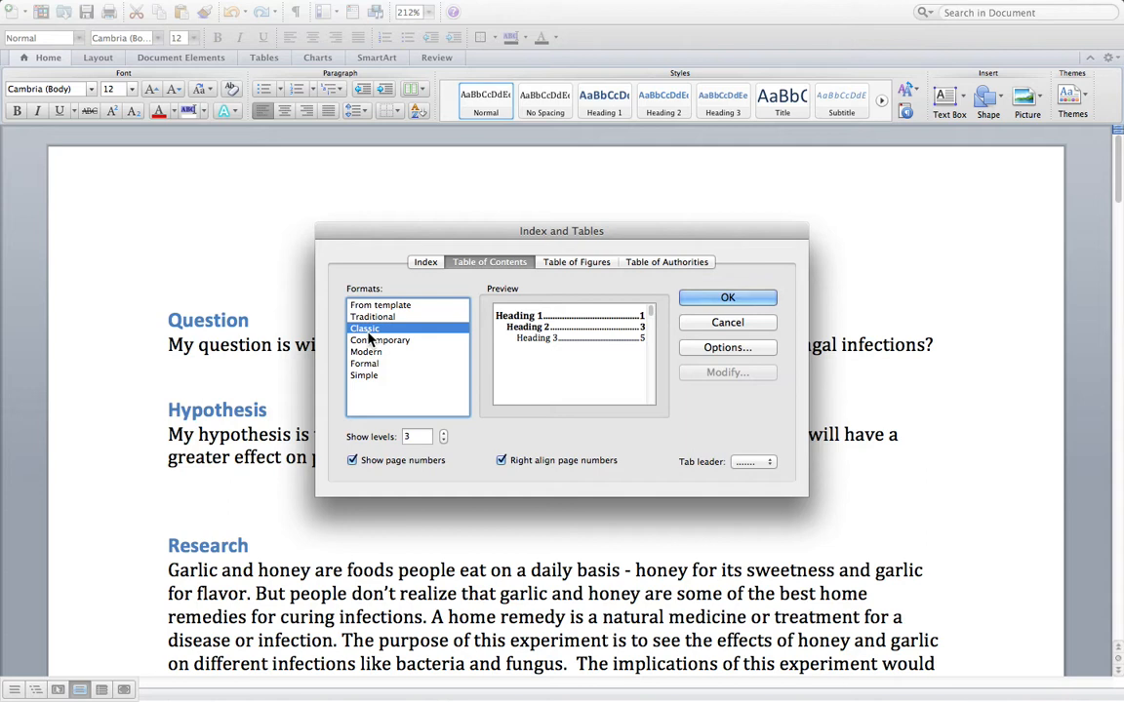
left_click(726, 297)
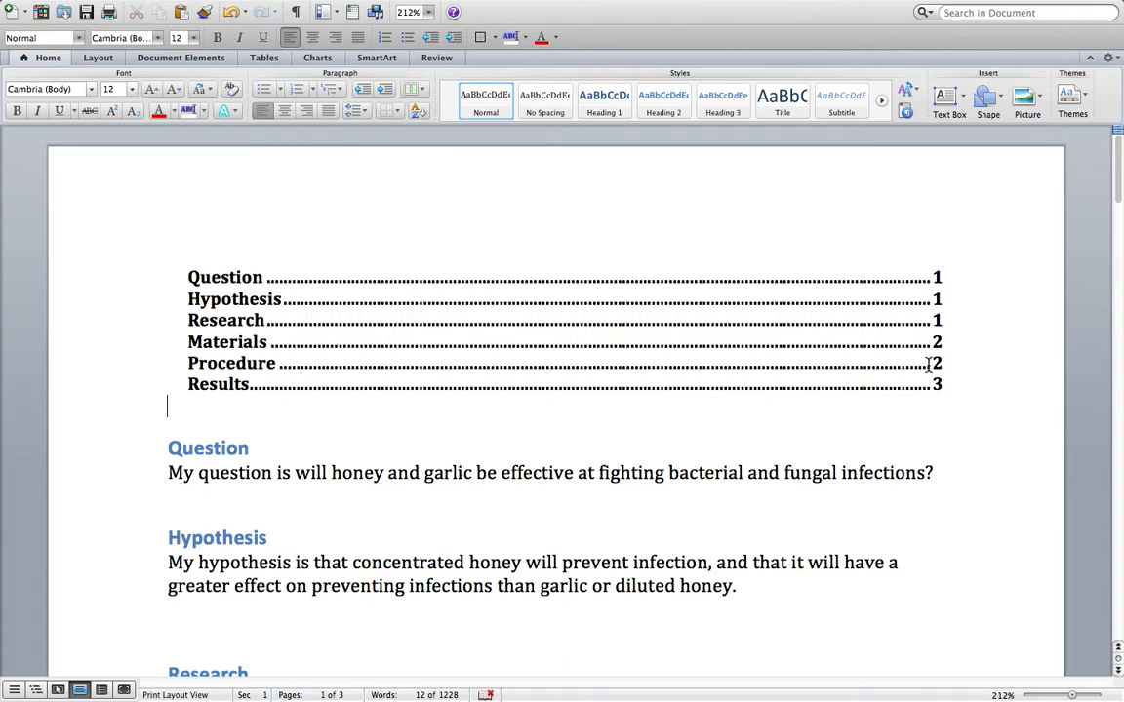
Add a centered title line reading "Table of Contents" above the table entries, with a blank line between them
left_click(171, 272)
key("Return")
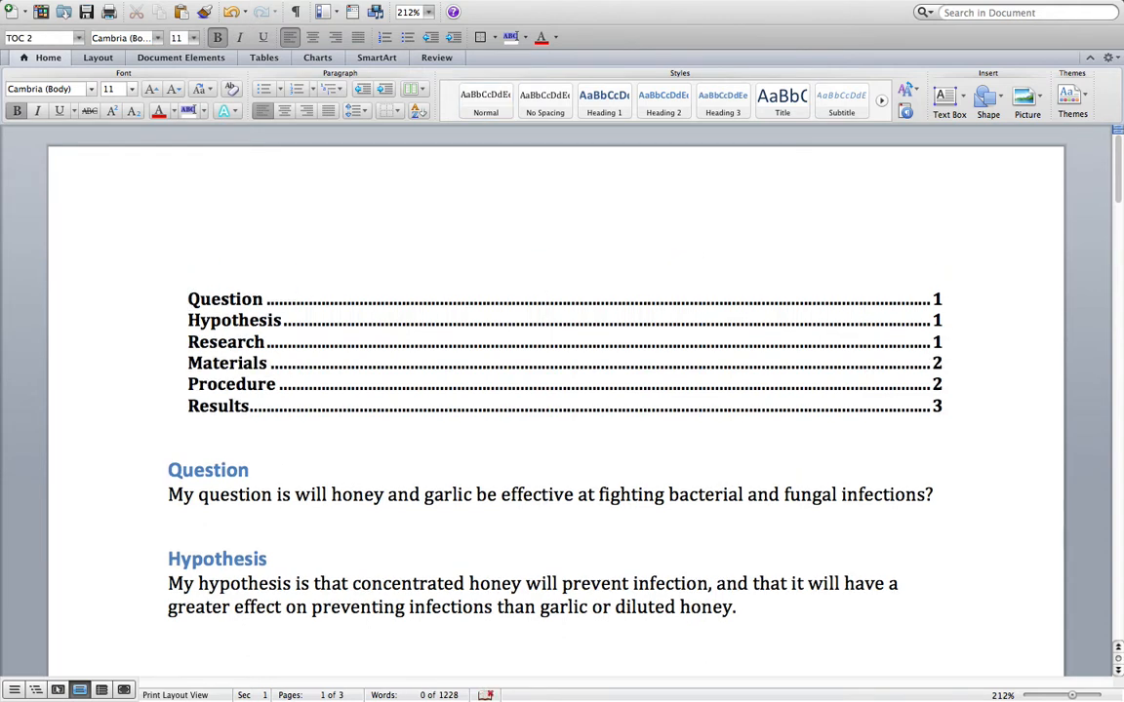
key("Return")
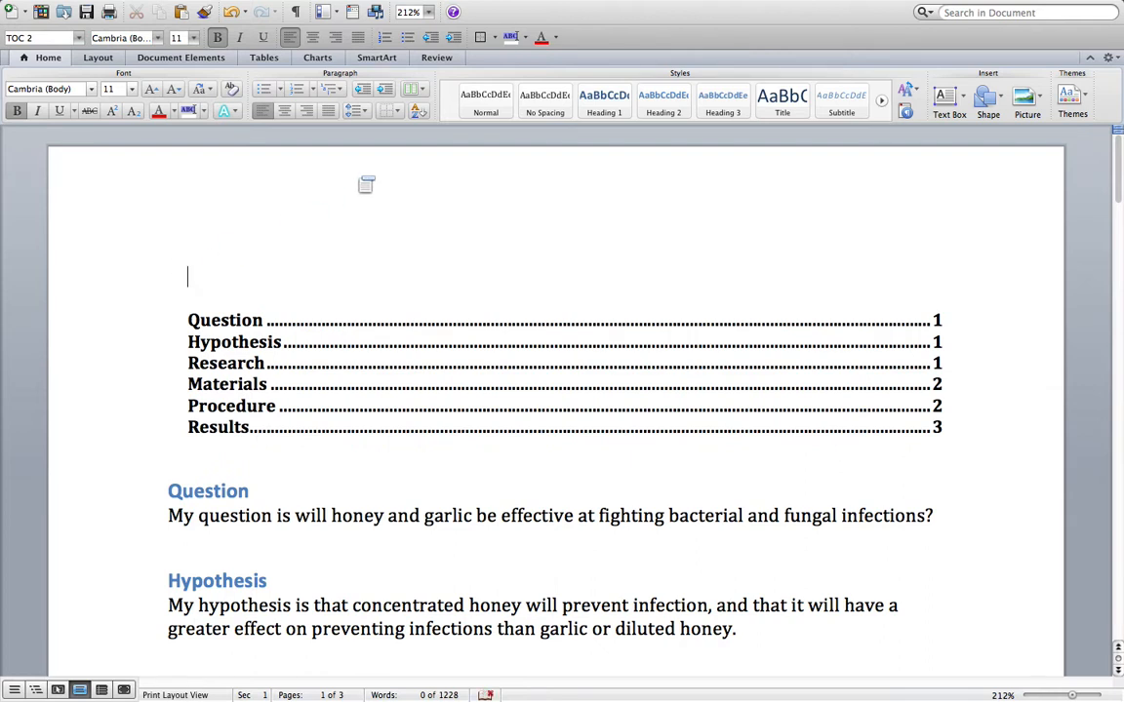
left_click(284, 111)
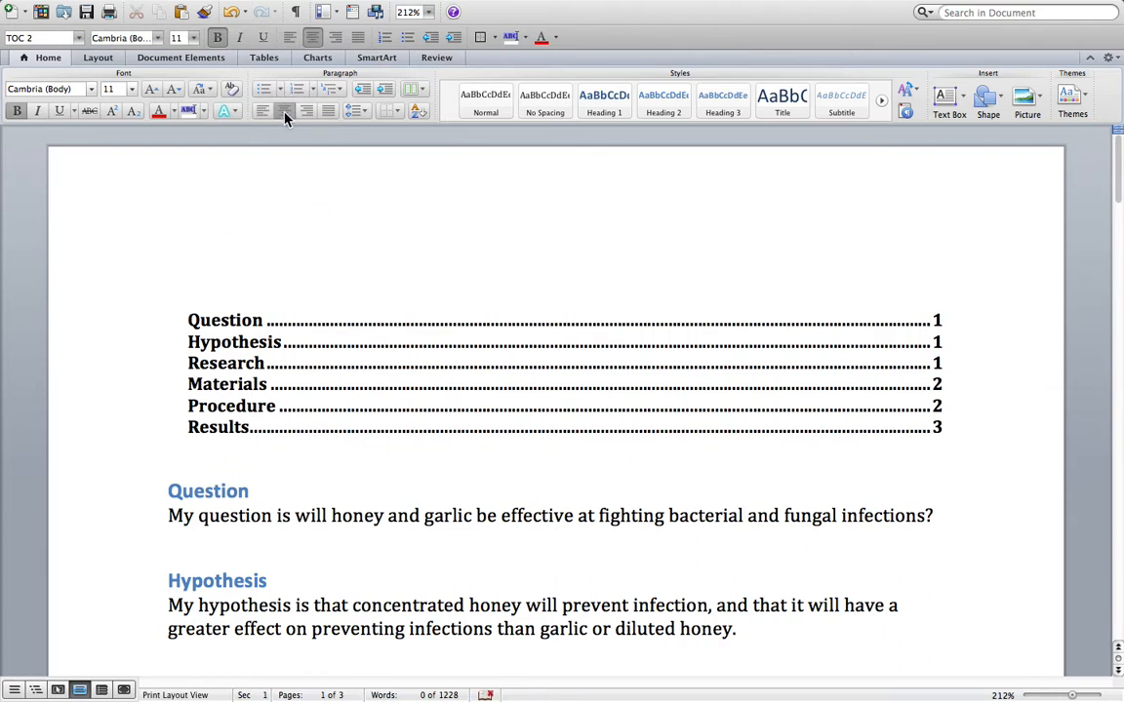
type("Tab")
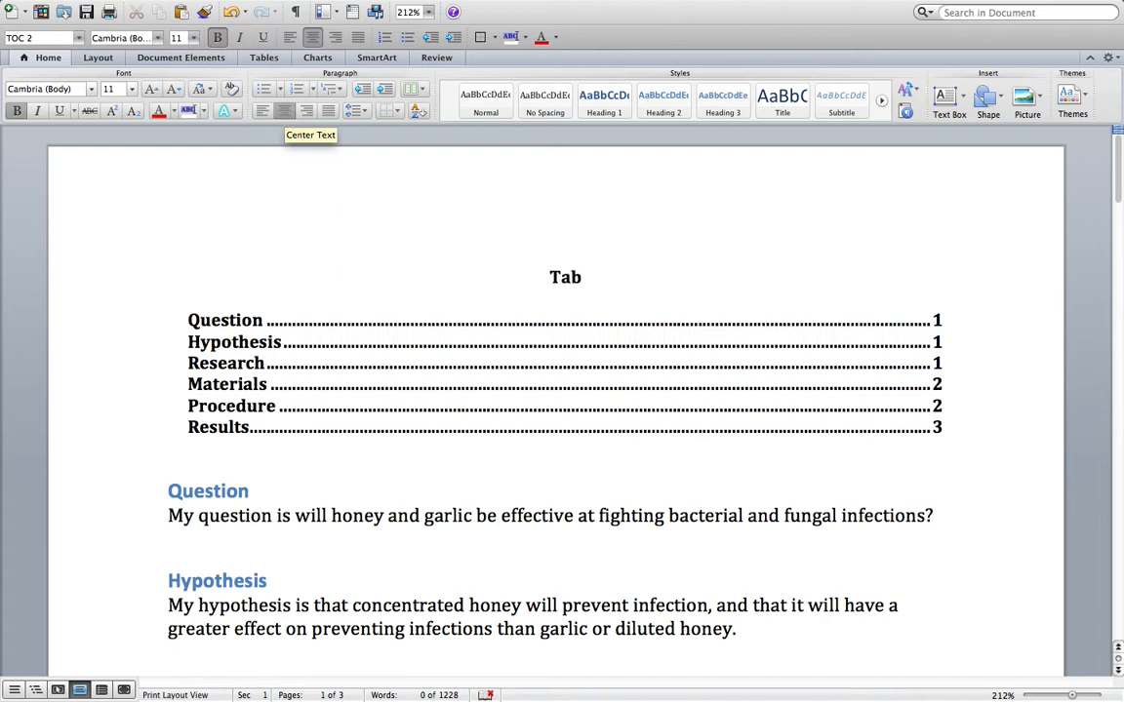
type("le of Contents")
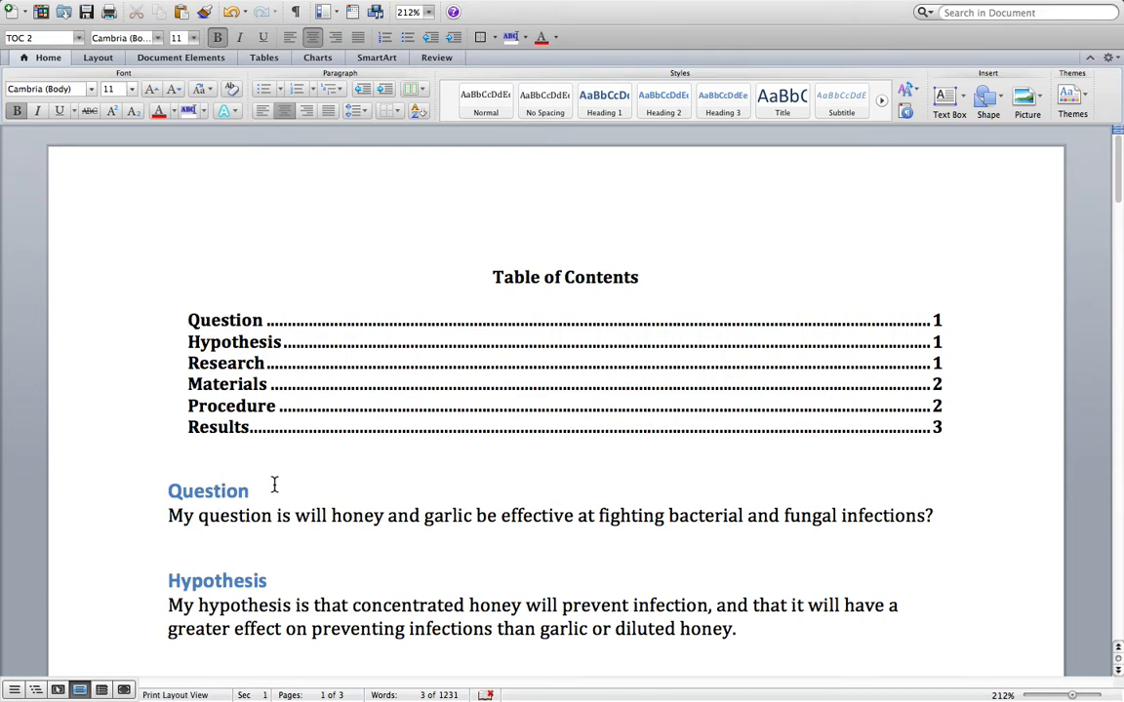
Change the font of the whole document to Arial
key("super+a")
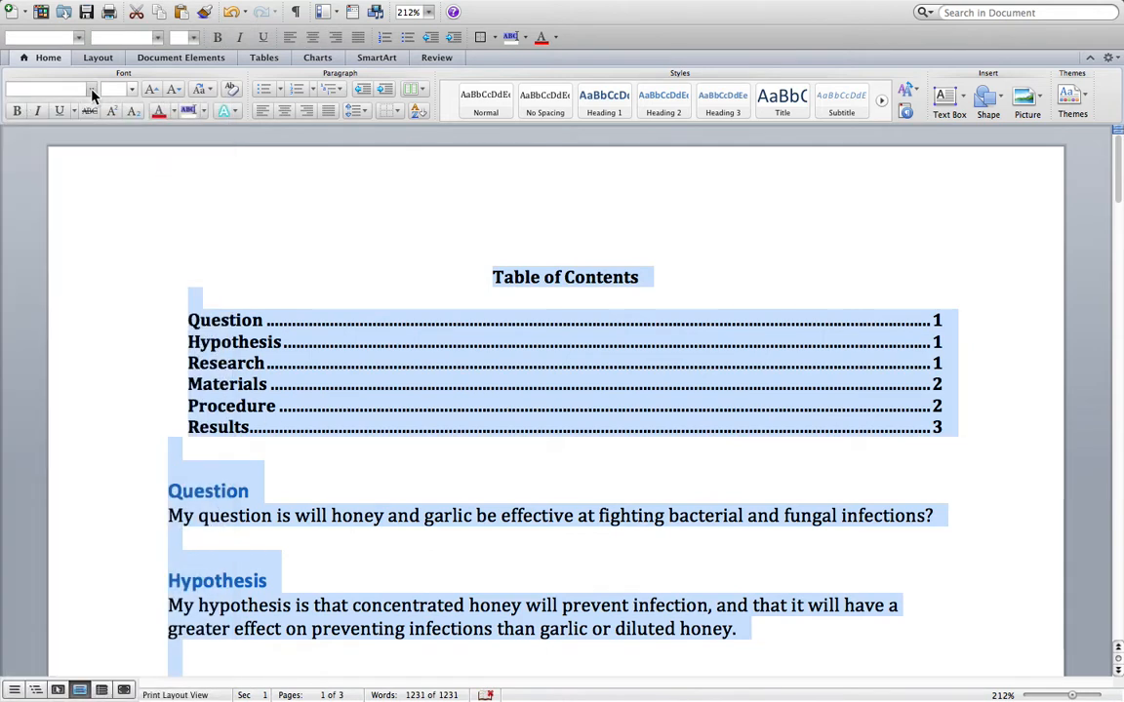
left_click(92, 90)
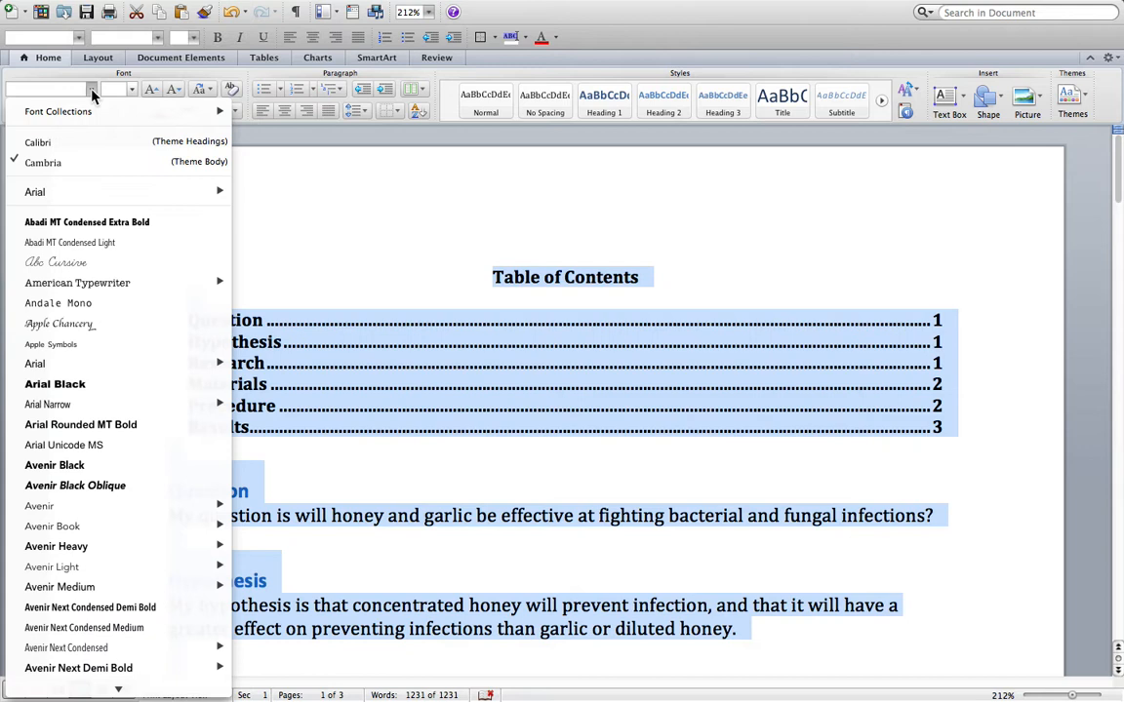
left_click(70, 193)
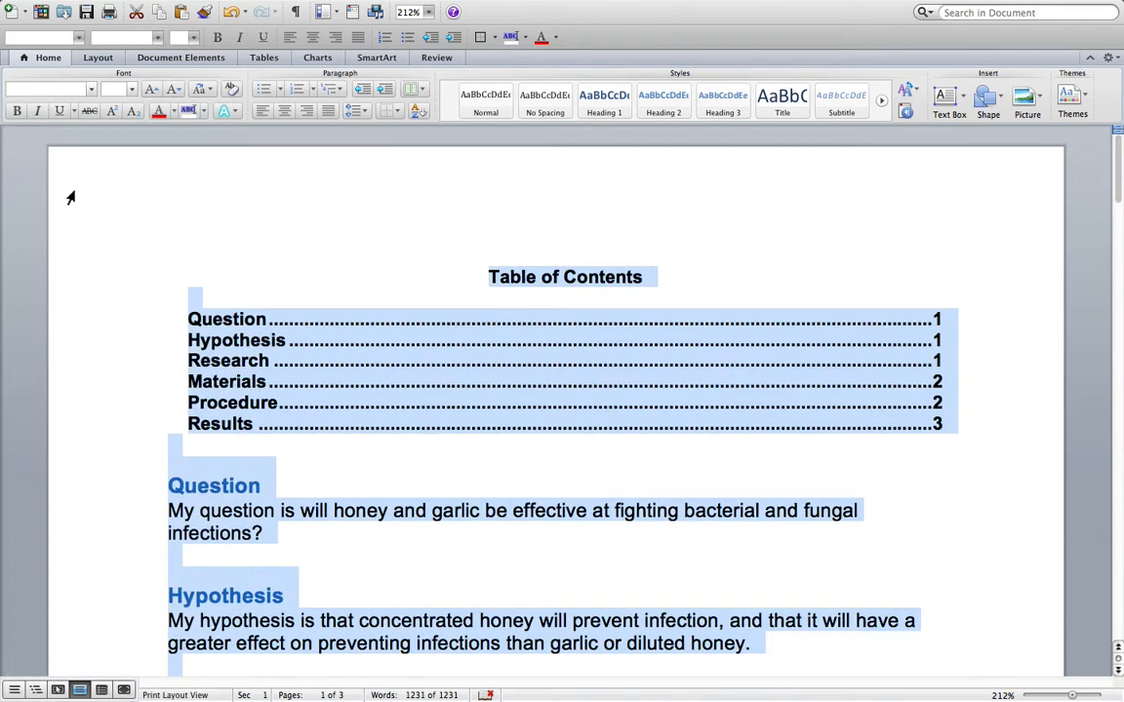
Set the font size of the whole document to 12
left_click(158, 38)
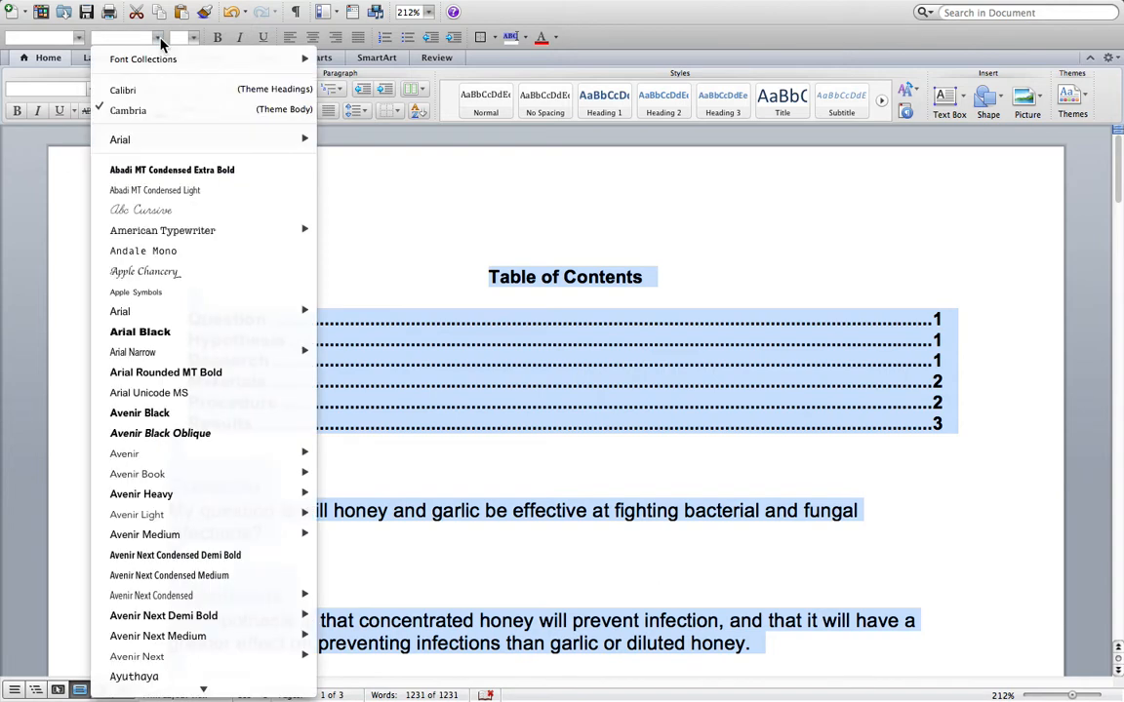
left_click(191, 36)
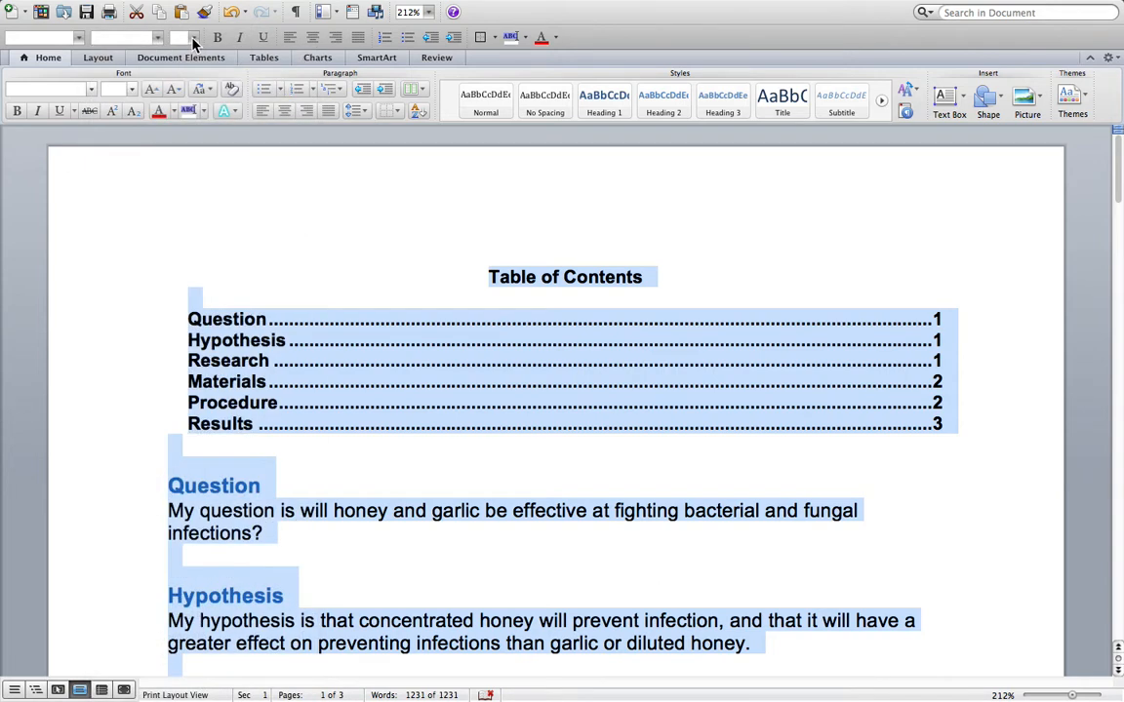
left_click(193, 37)
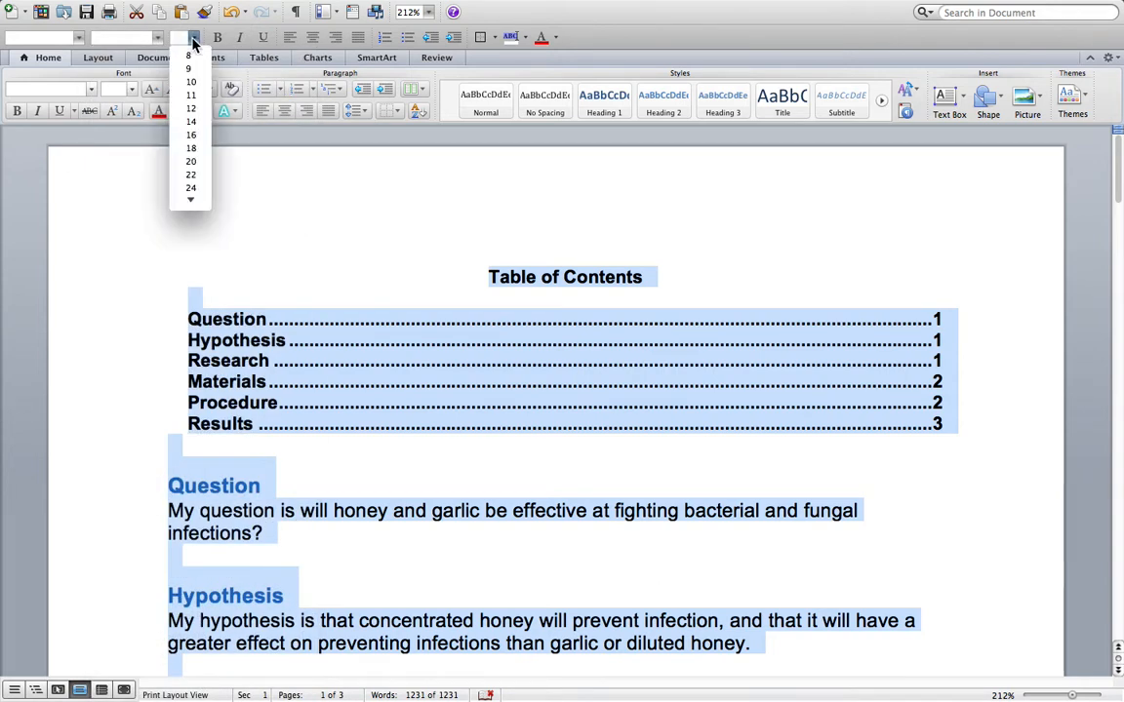
left_click(192, 108)
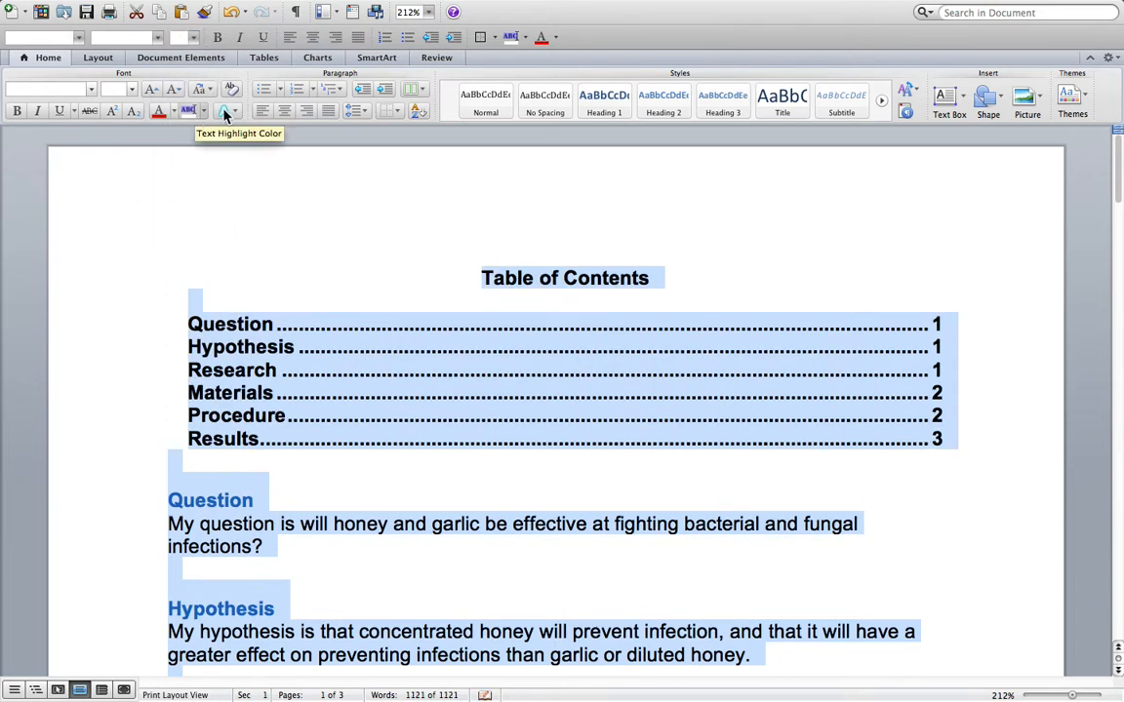
Remove bold formatting from the whole document, including the table of contents and section headings
left_click(15, 112)
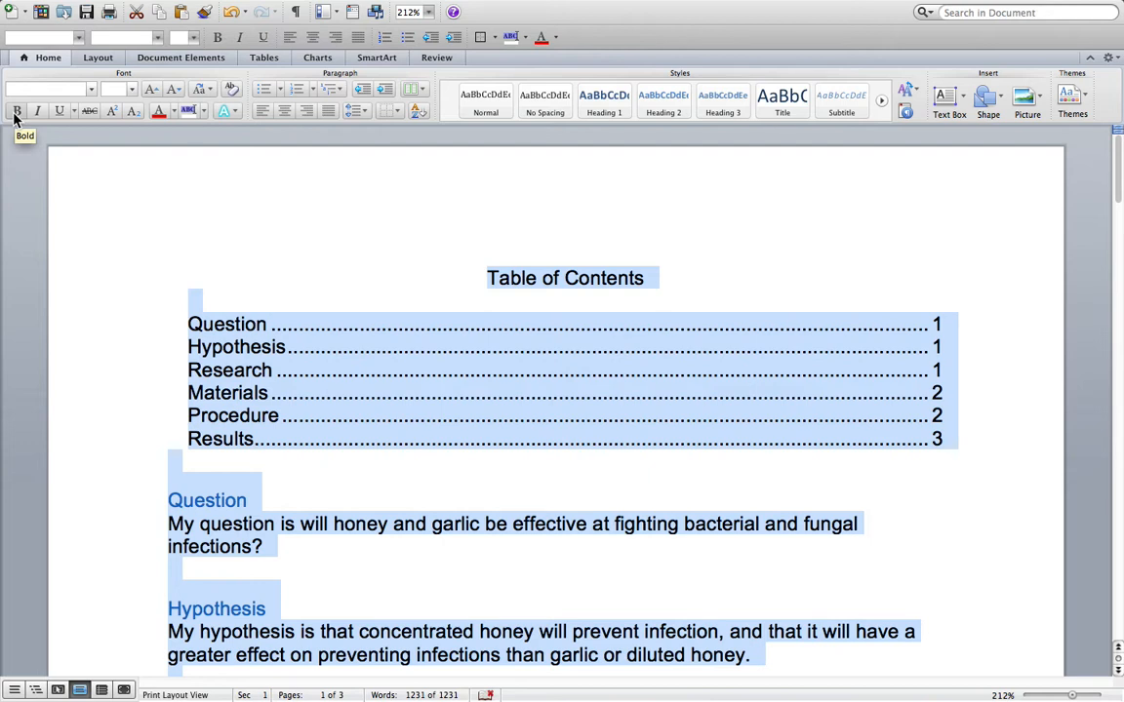
left_click(16, 113)
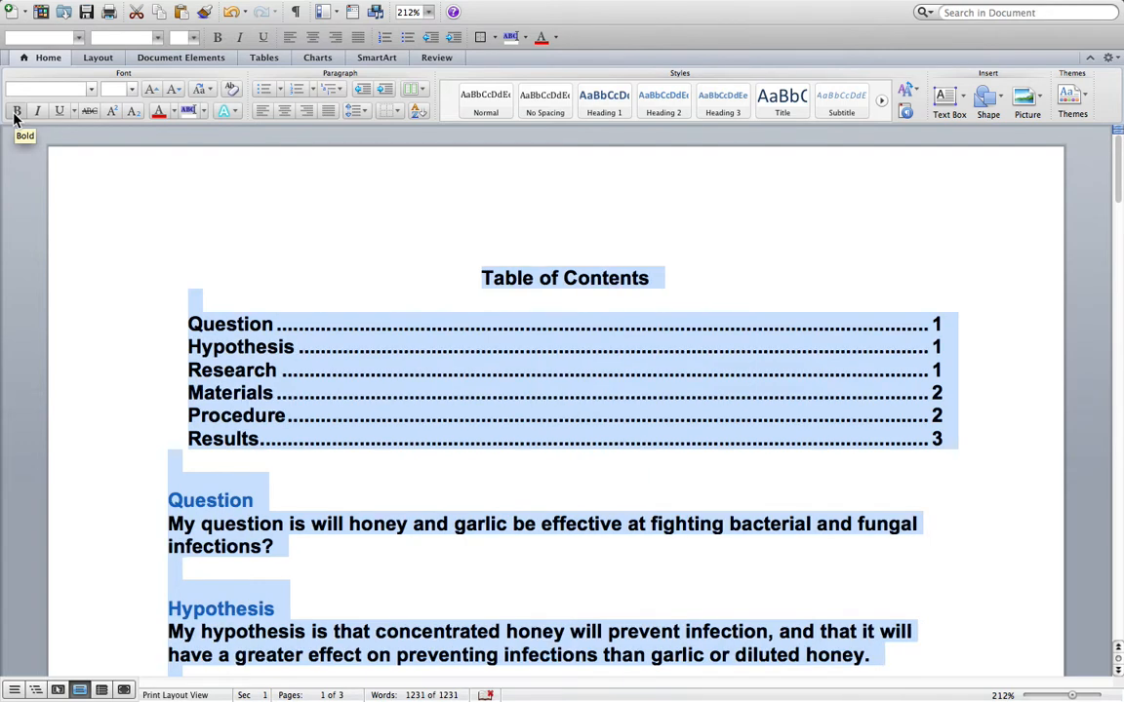
left_click(16, 113)
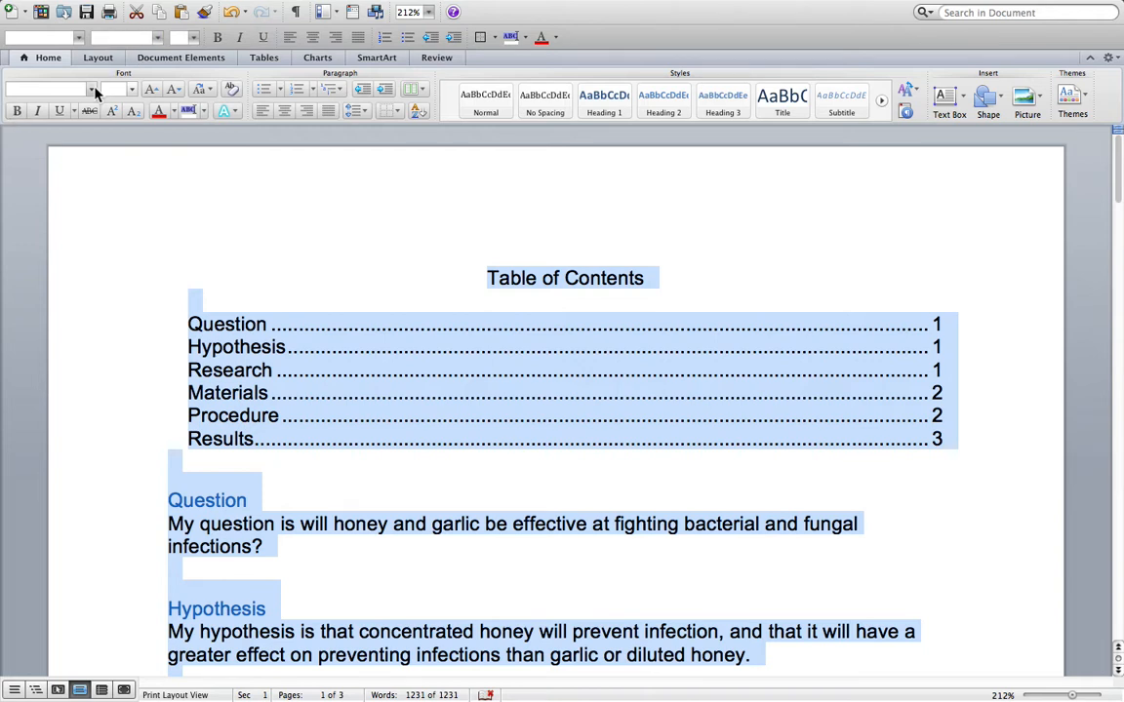
Set the line spacing of the whole document to 2.0
left_click(357, 110)
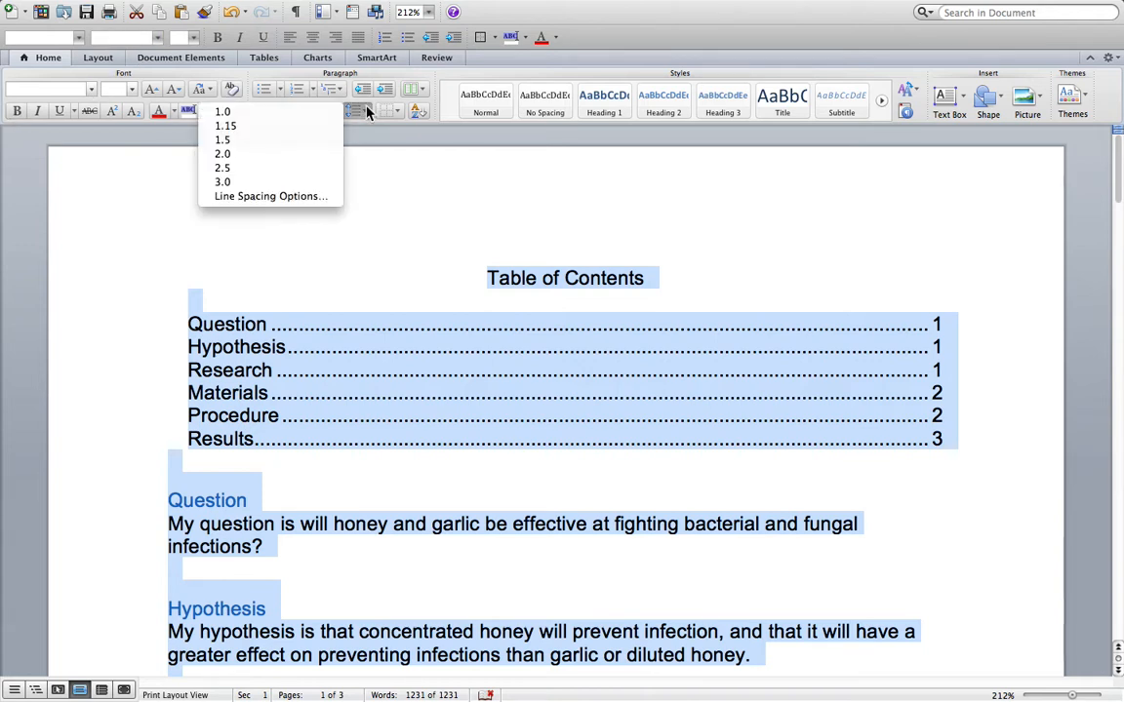
left_click(232, 155)
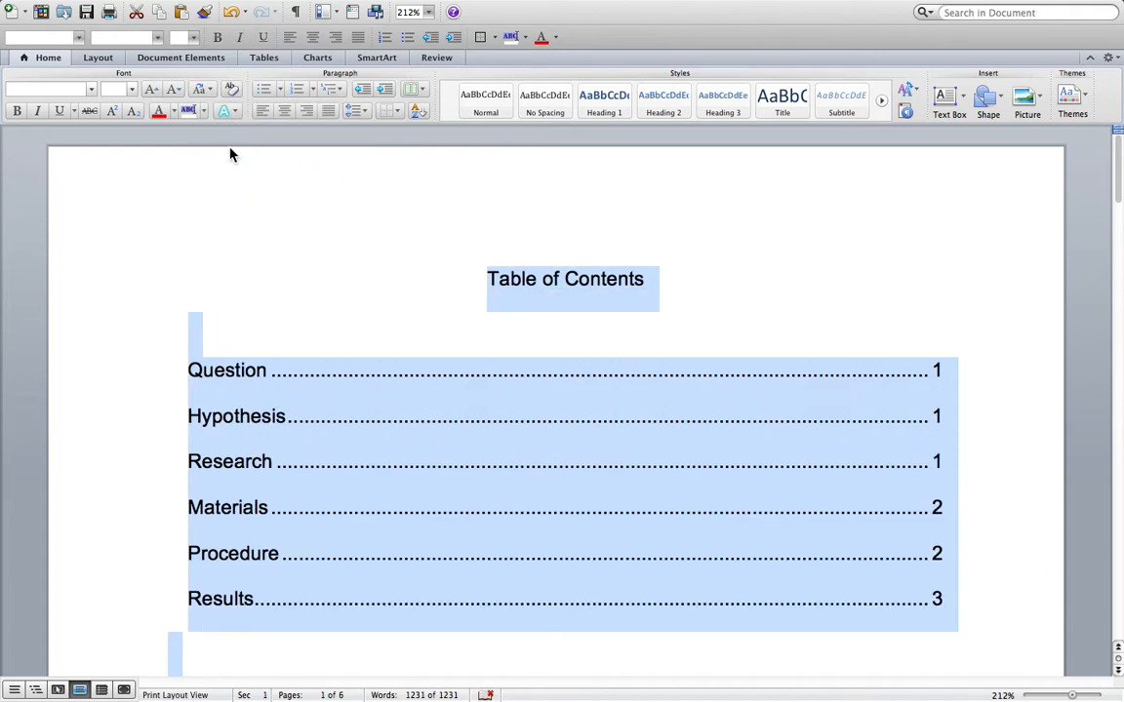
scroll(337, 365, "down", 10)
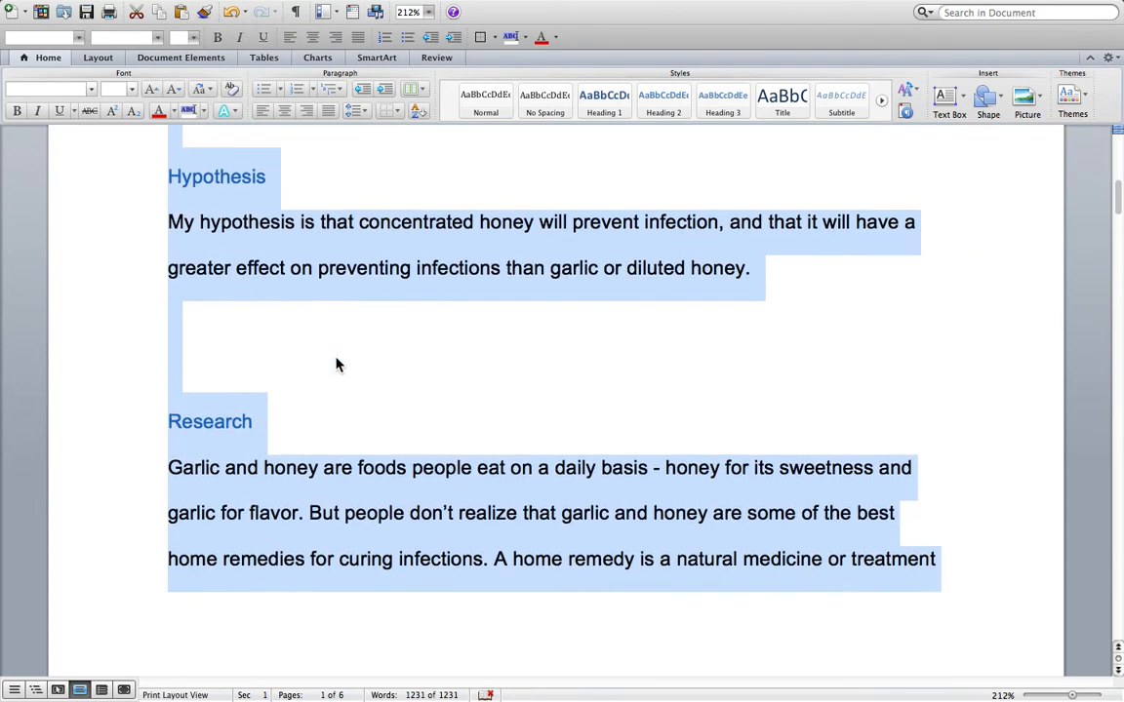
scroll(336, 365, "down", 3)
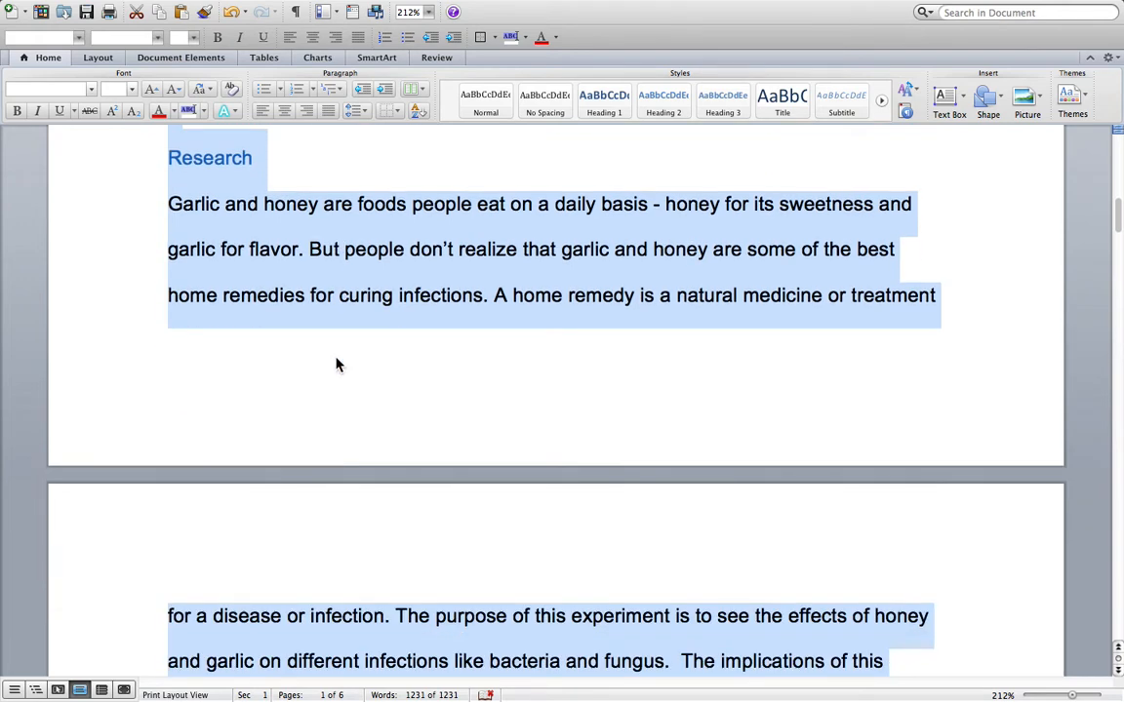
scroll(337, 365, "up", 15)
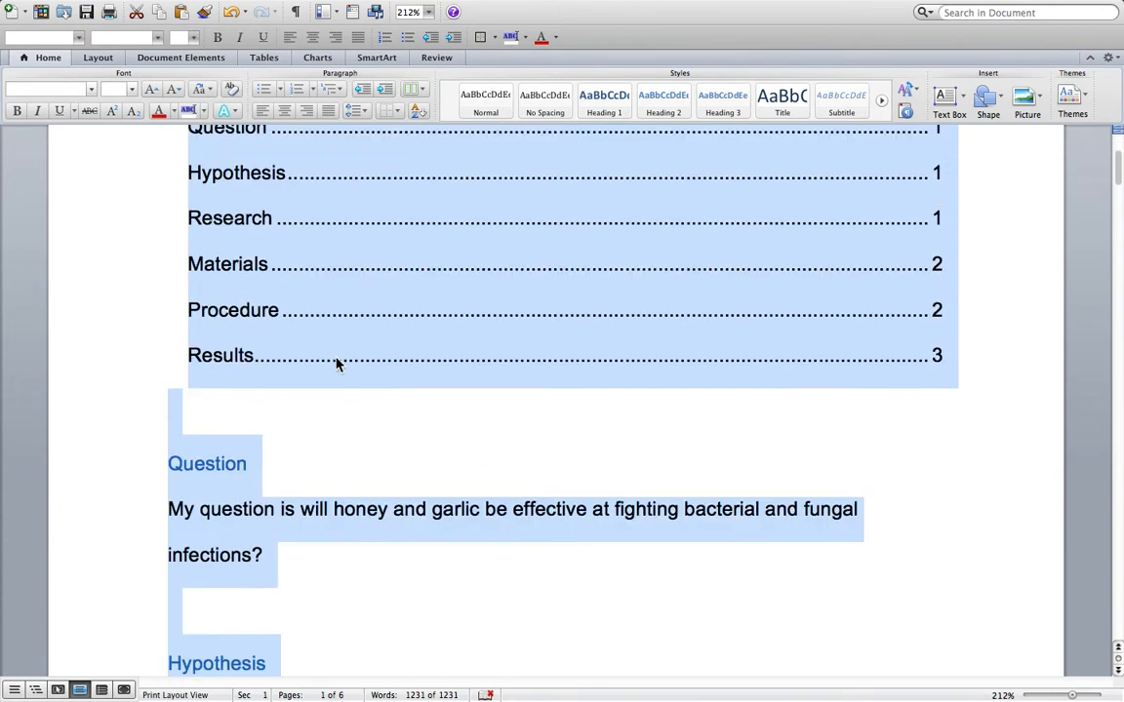
Change the font color of the whole document to Automatic
left_click(278, 429)
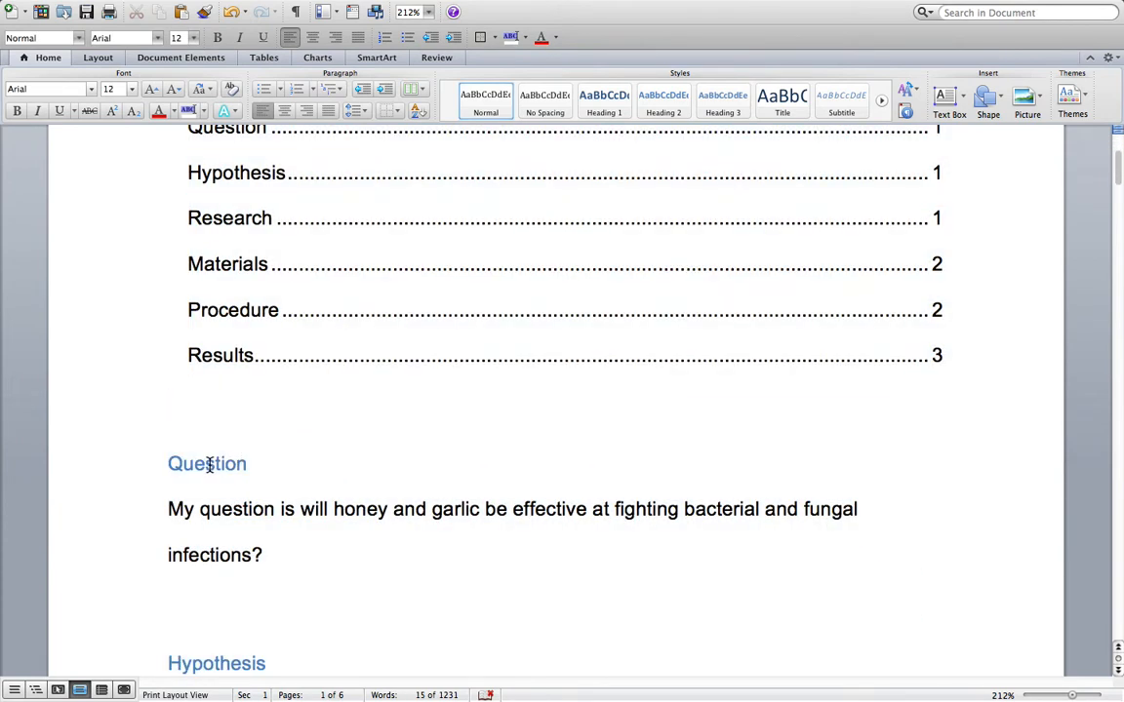
key("super+a")
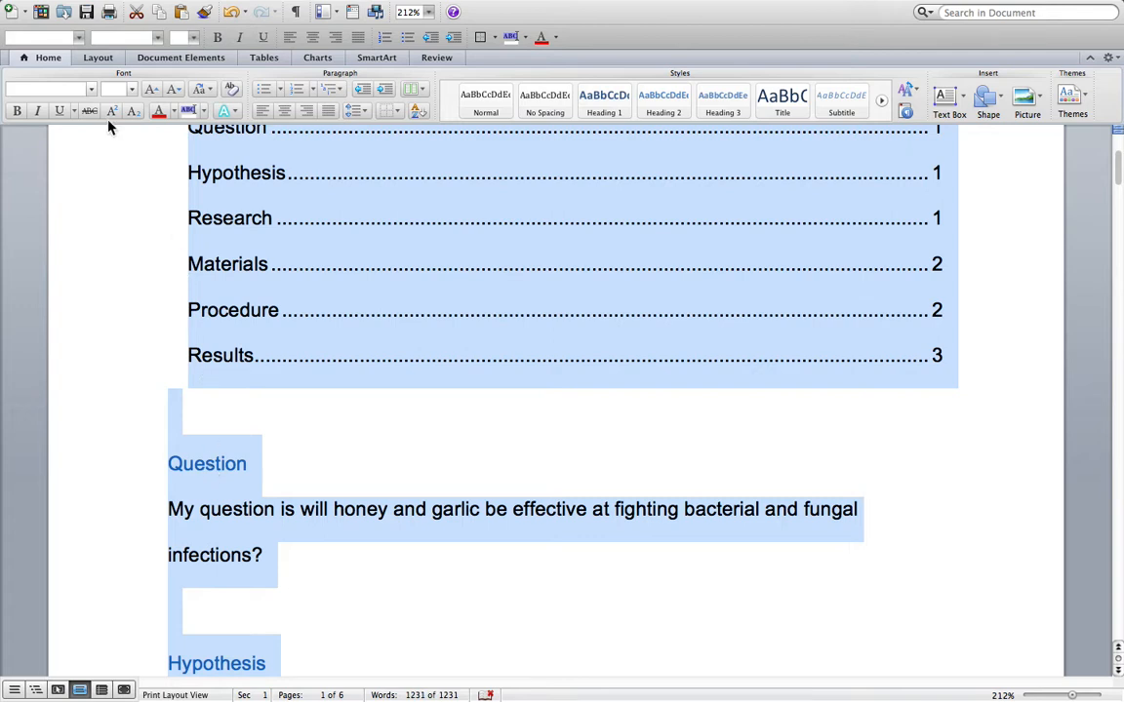
left_click(172, 111)
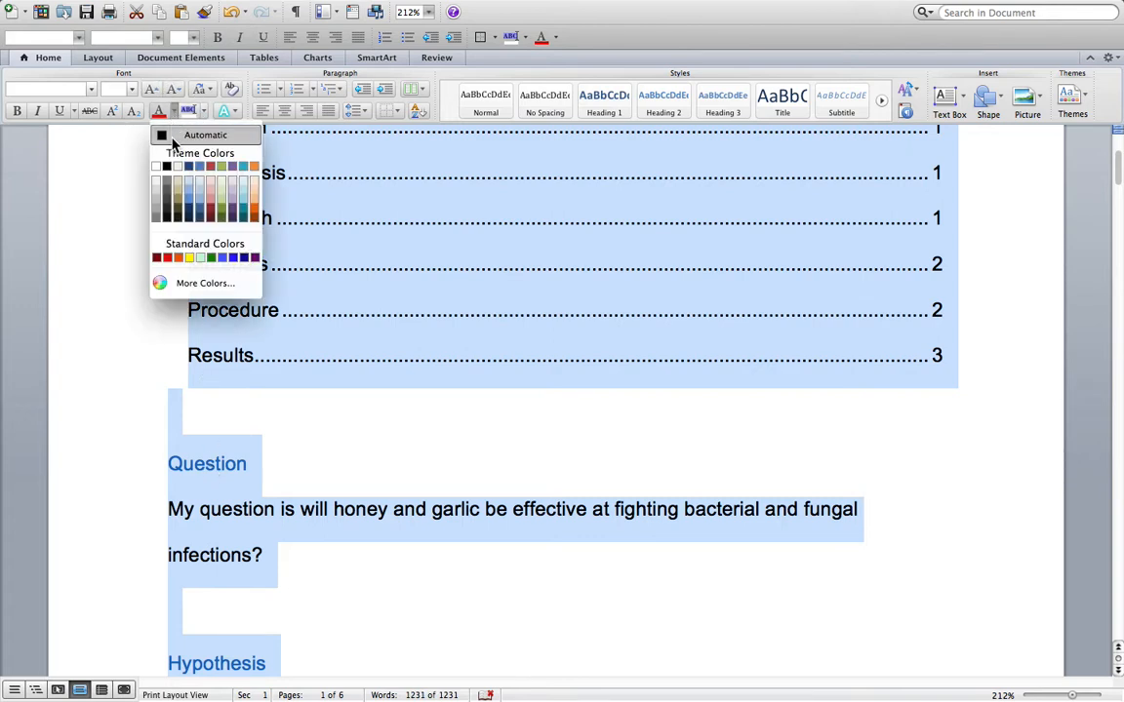
left_click(172, 141)
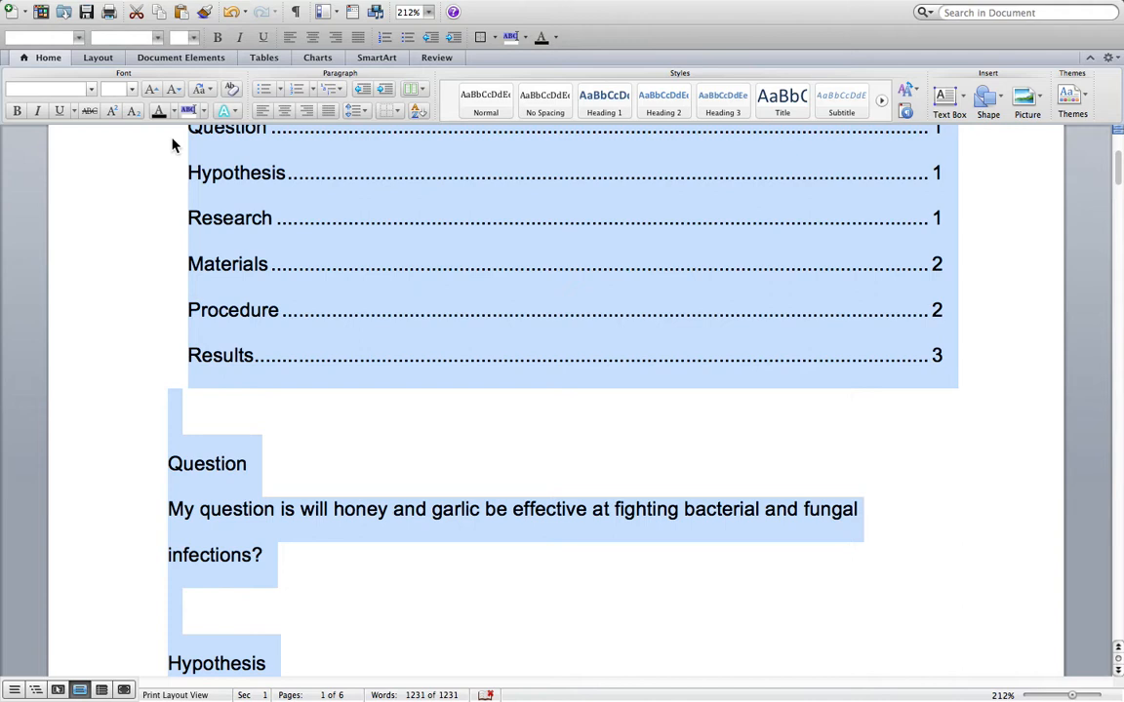
Make the Question and Hypothesis section headings bold
double_click(219, 465)
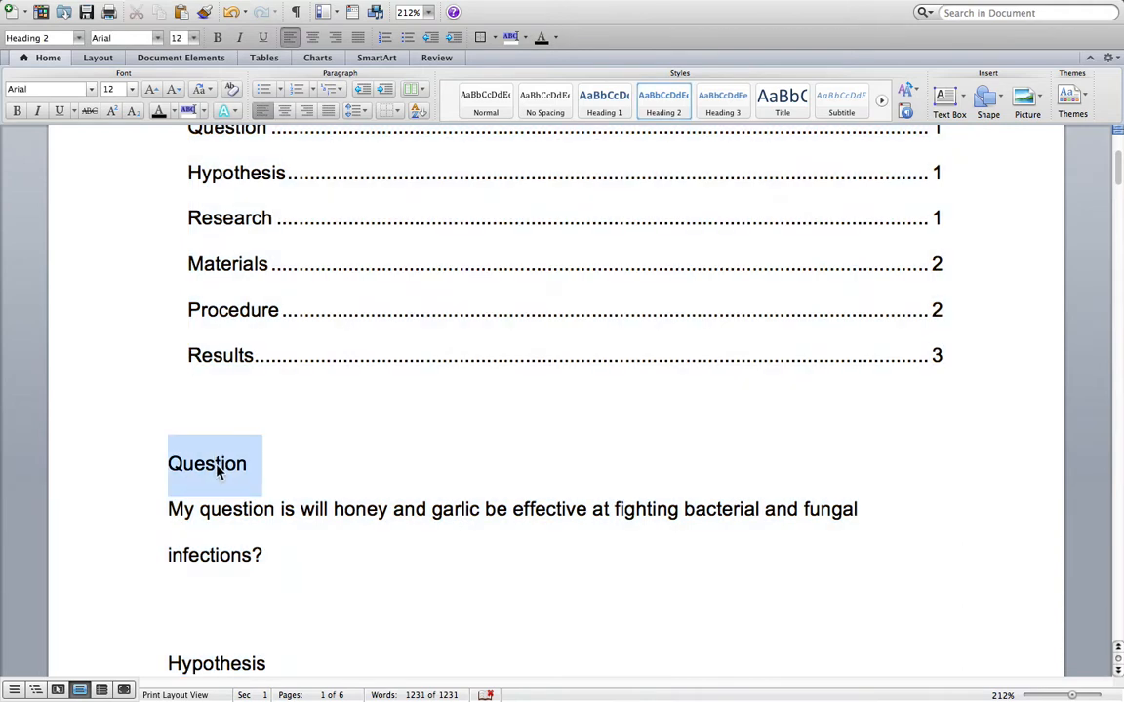
left_click(17, 112)
double_click(217, 663)
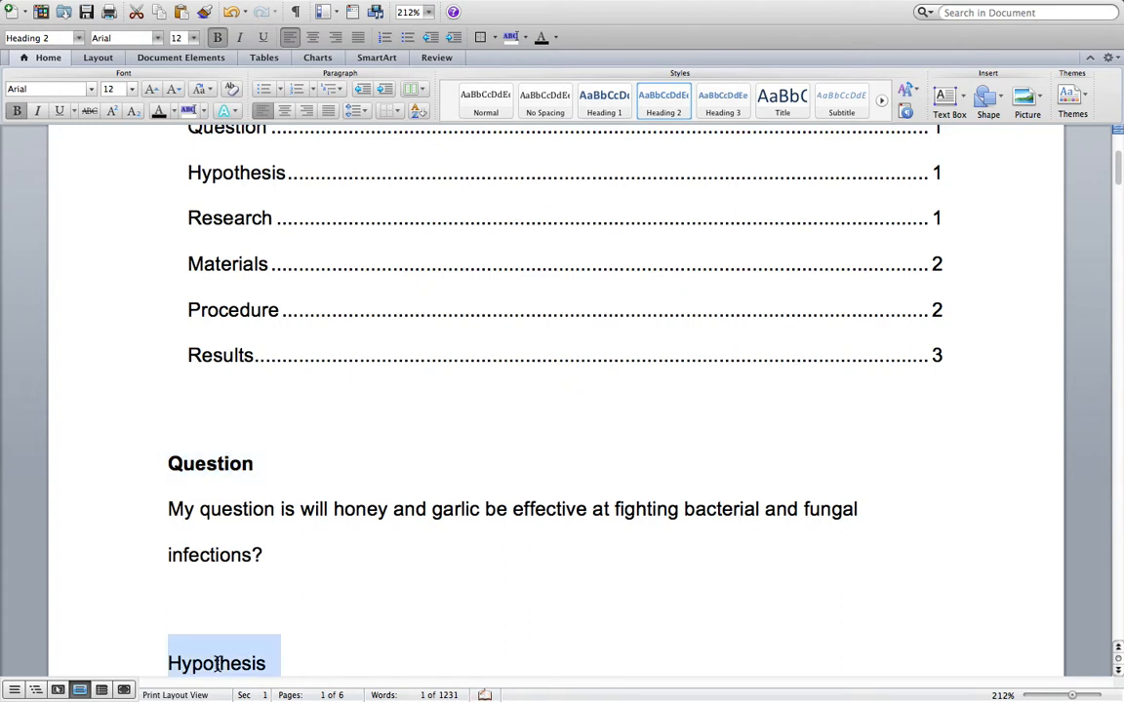
scroll(45, 213, "down", 3)
left_click(16, 112)
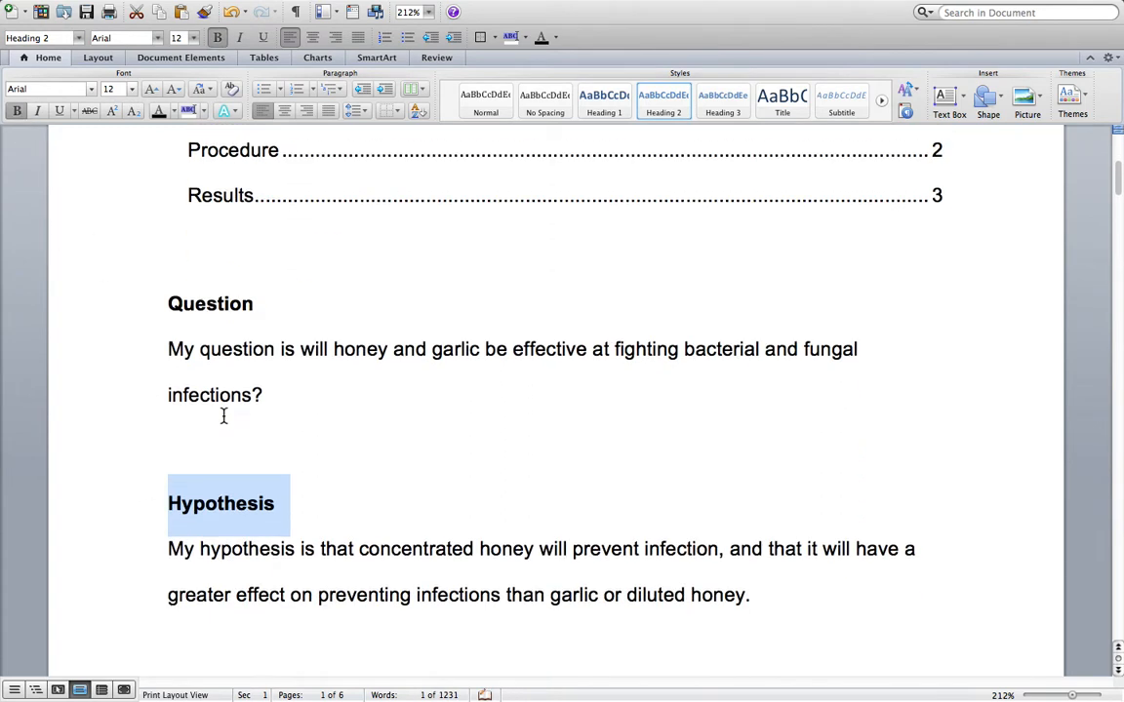
Center the Question and Hypothesis section headings on the page
double_click(217, 345)
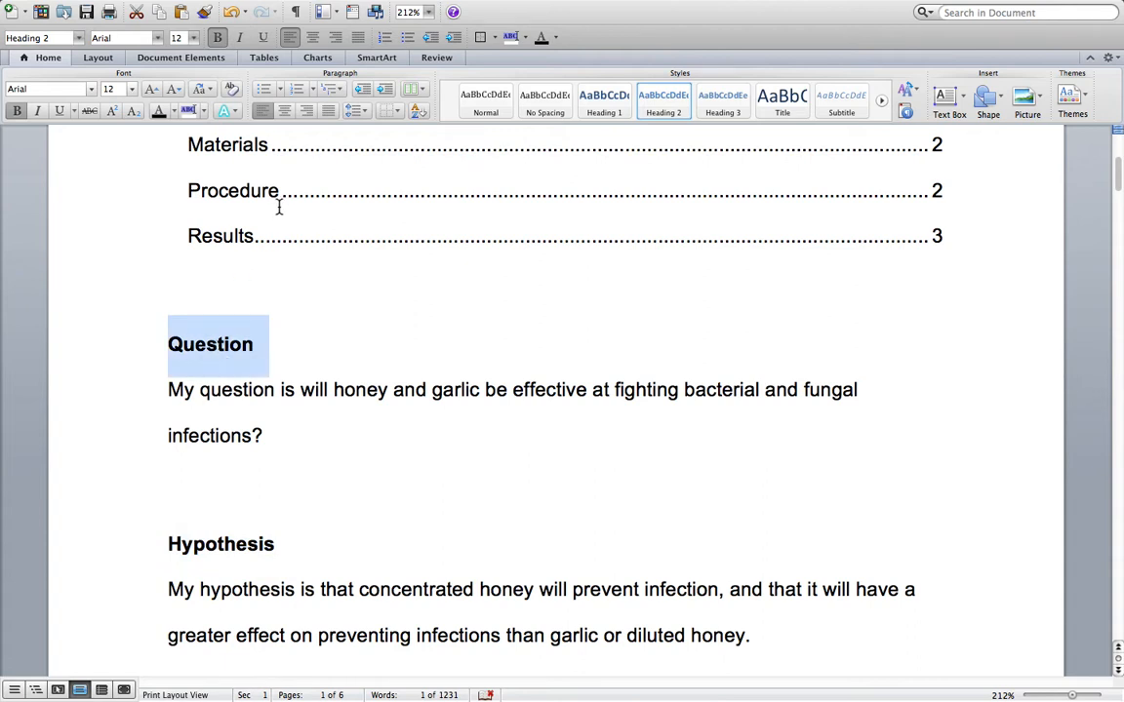
left_click(286, 114)
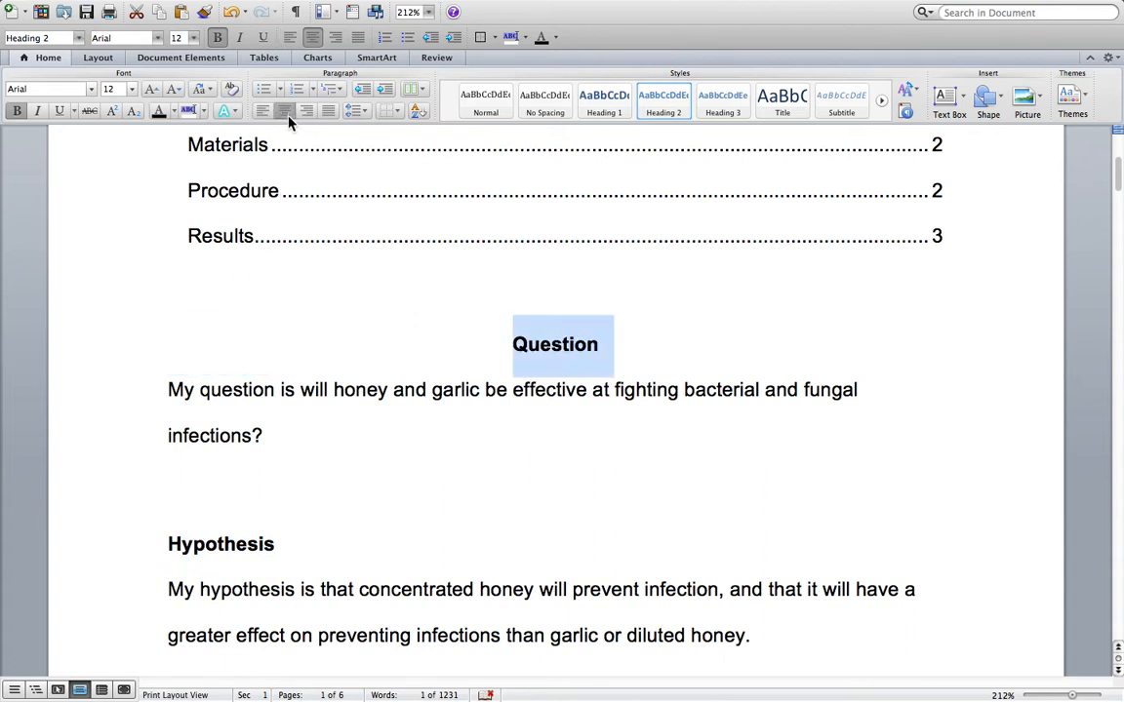
double_click(207, 544)
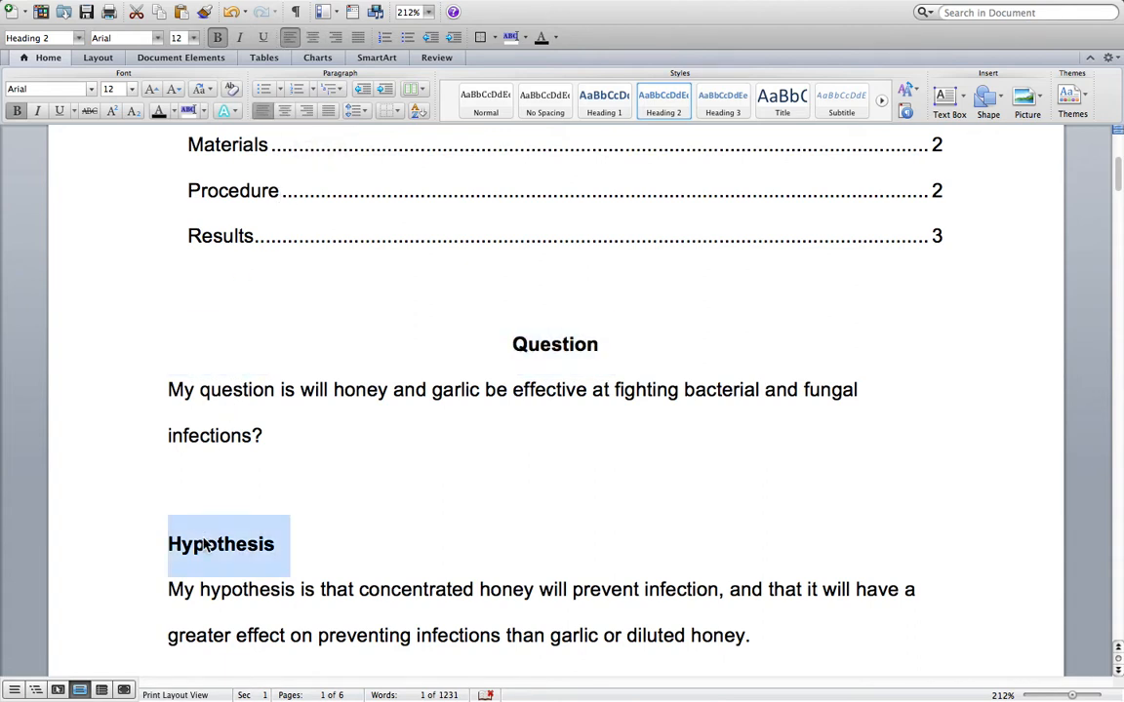
left_click(290, 113)
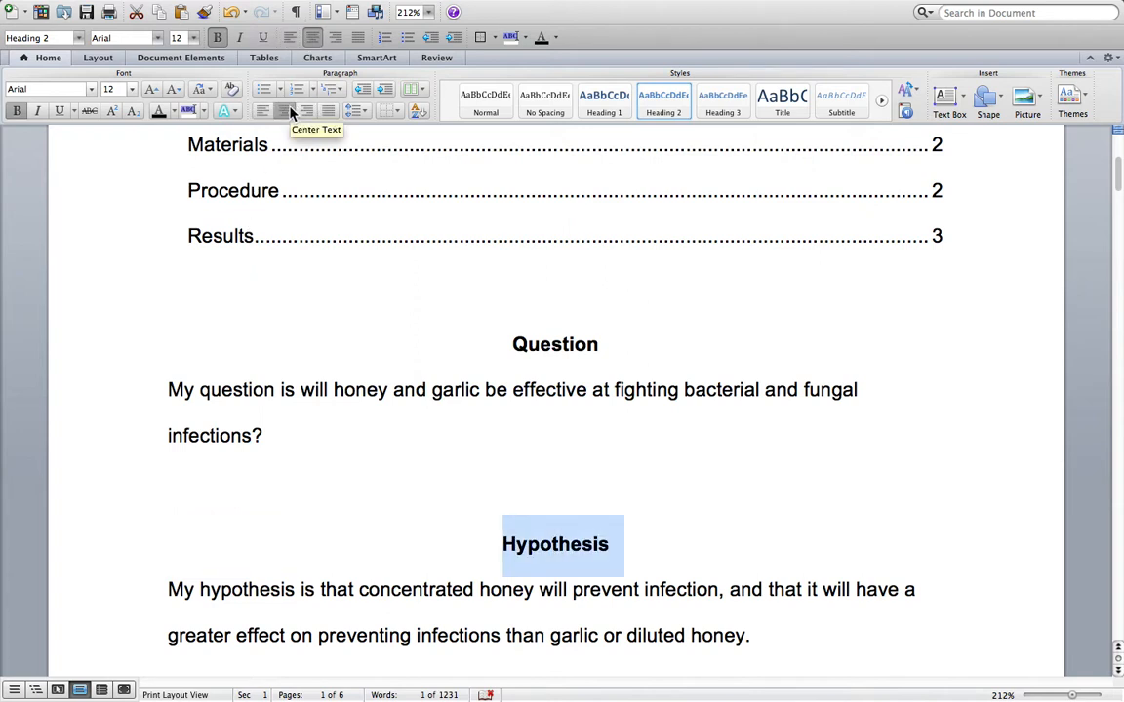
Review the table of contents and the Question and Hypothesis headings below it
scroll(372, 322, "down", 5)
scroll(373, 322, "up", 7)
scroll(373, 322, "down", 5)
scroll(372, 322, "up", 7)
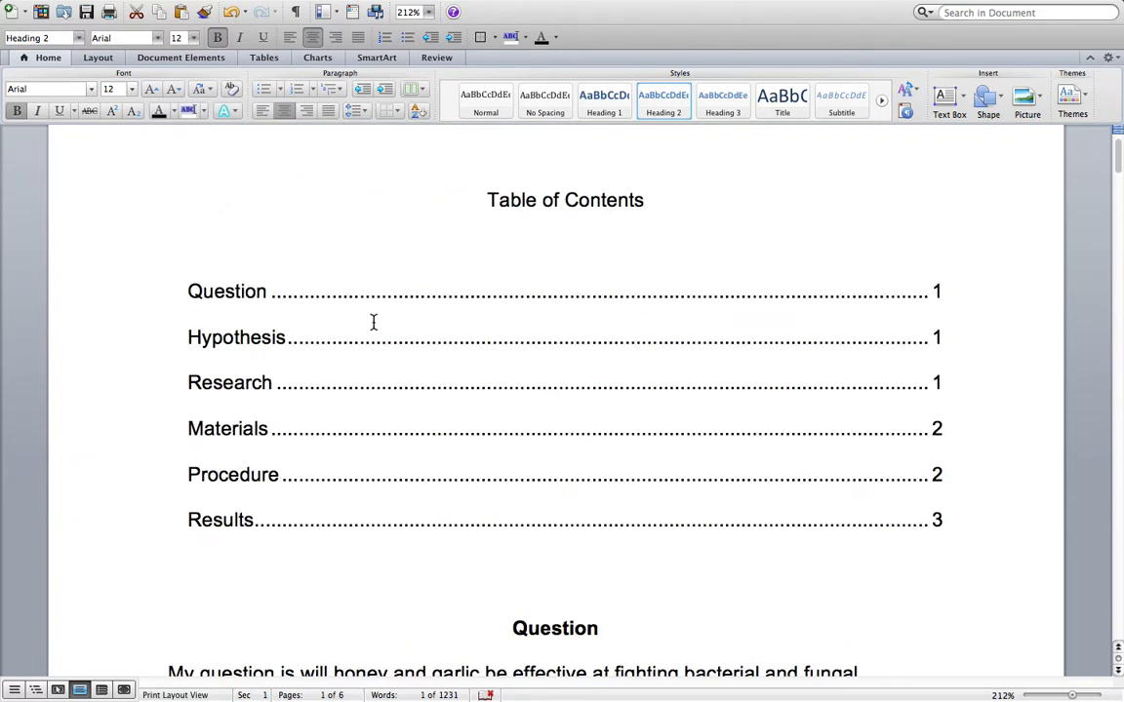
scroll(373, 322, "down", 2)
scroll(372, 322, "up", 4)
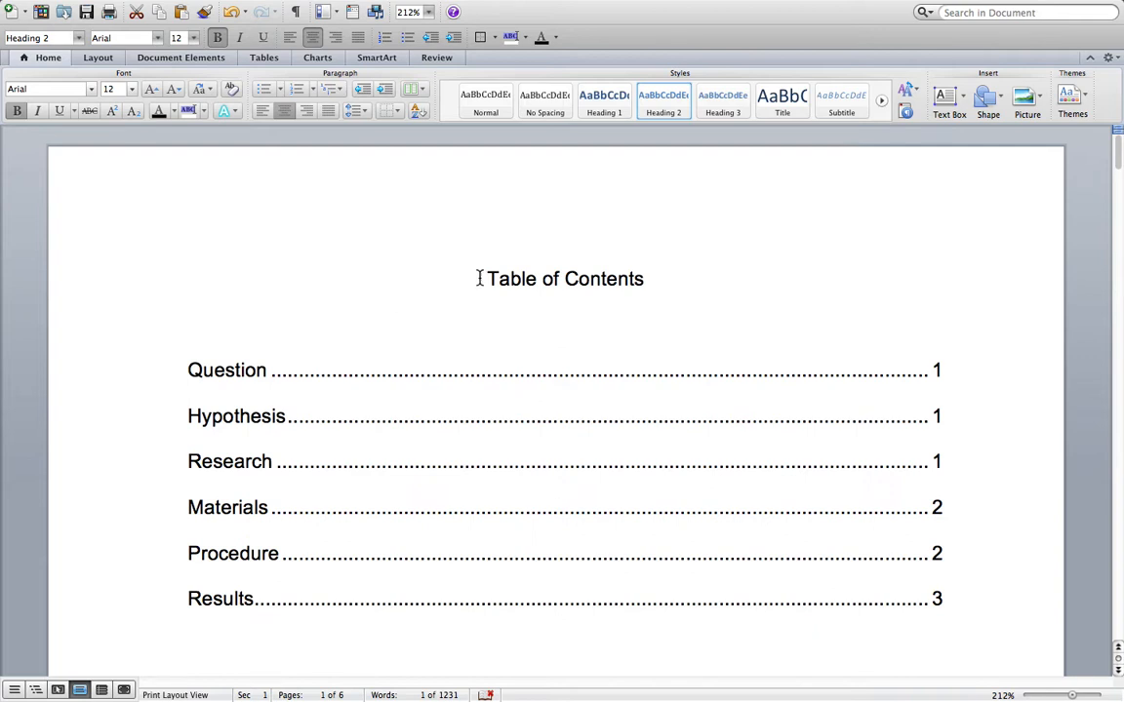
left_click(464, 374)
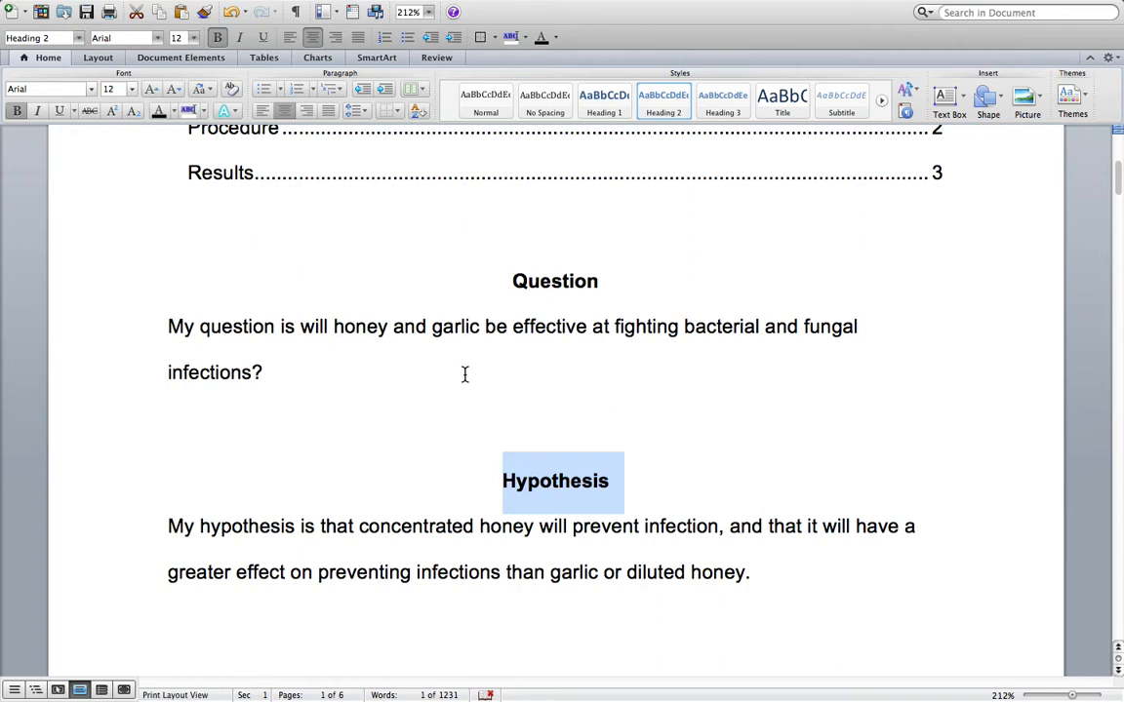
scroll(464, 374, "up", 5)
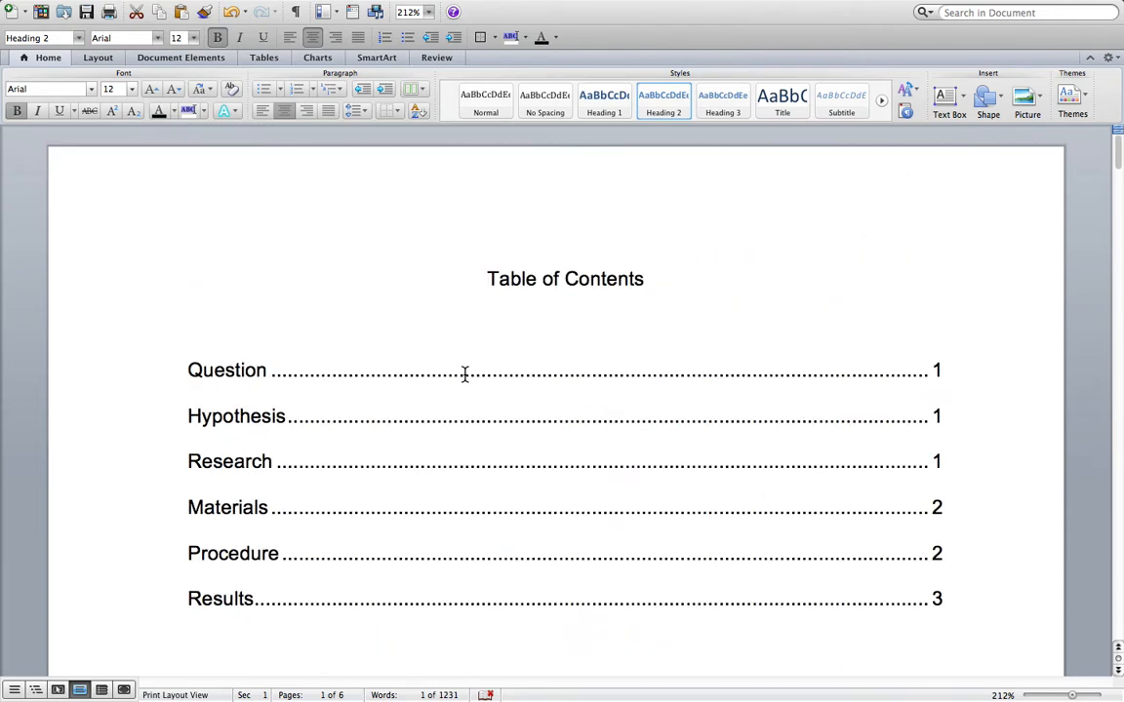
scroll(392, 464, "down", 2)
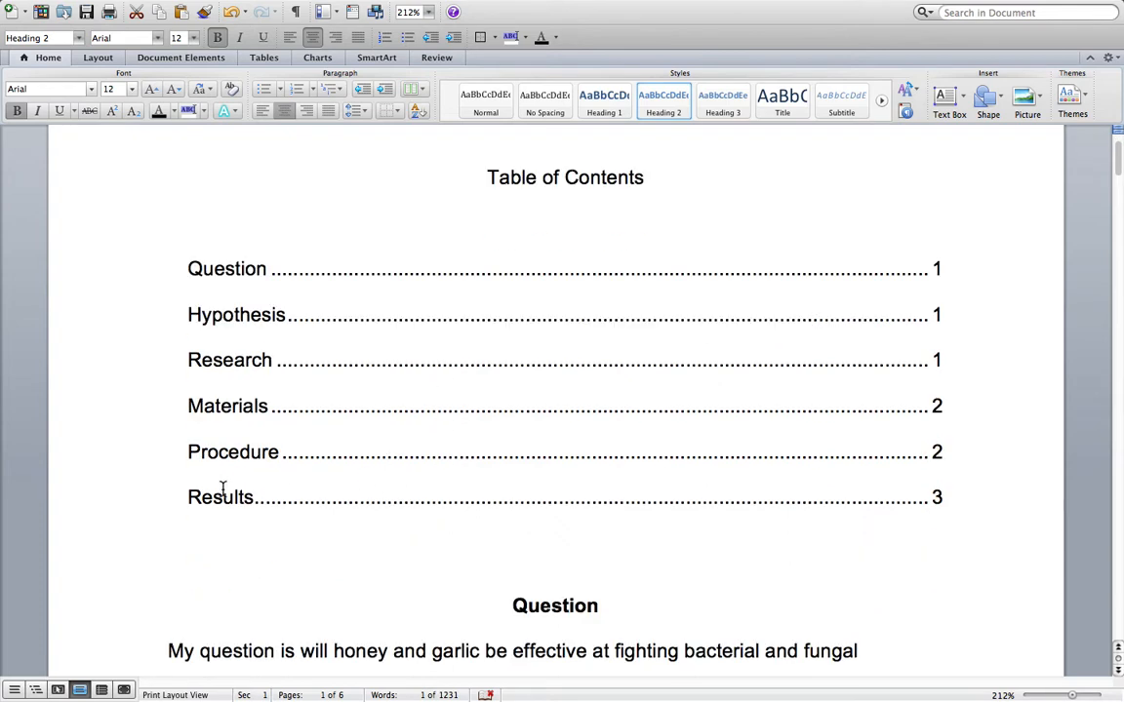
Insert a page break on the blank line between the table of contents and the Question heading
left_click(193, 560)
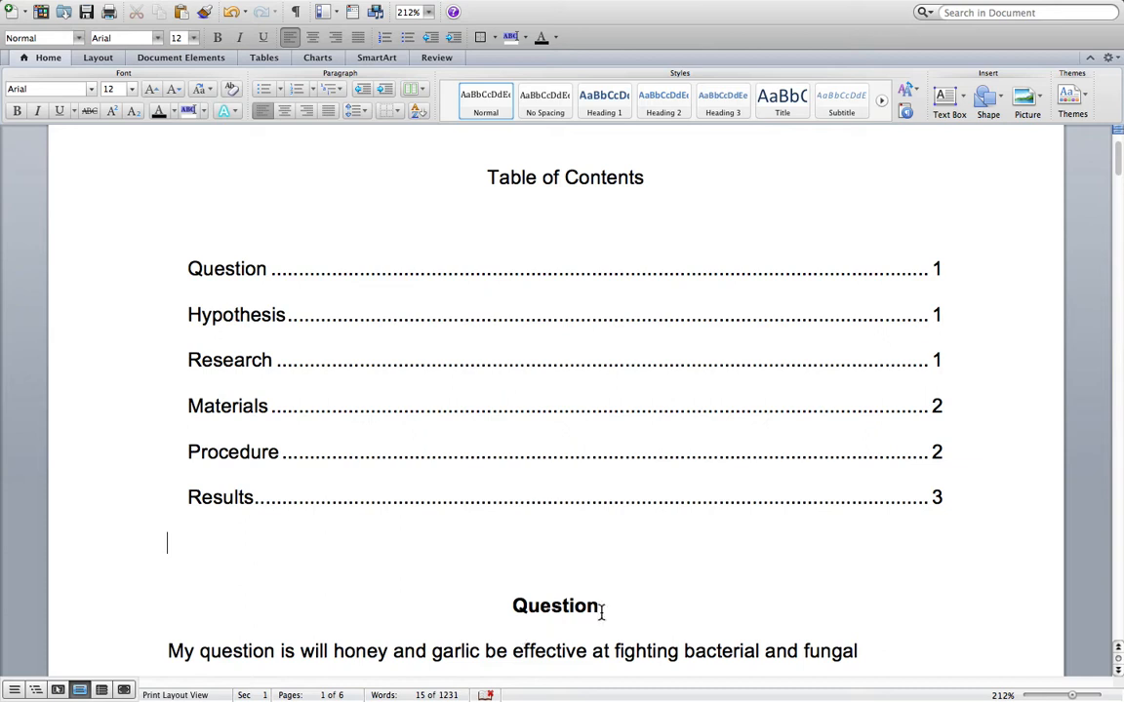
mouse_move(144, 8)
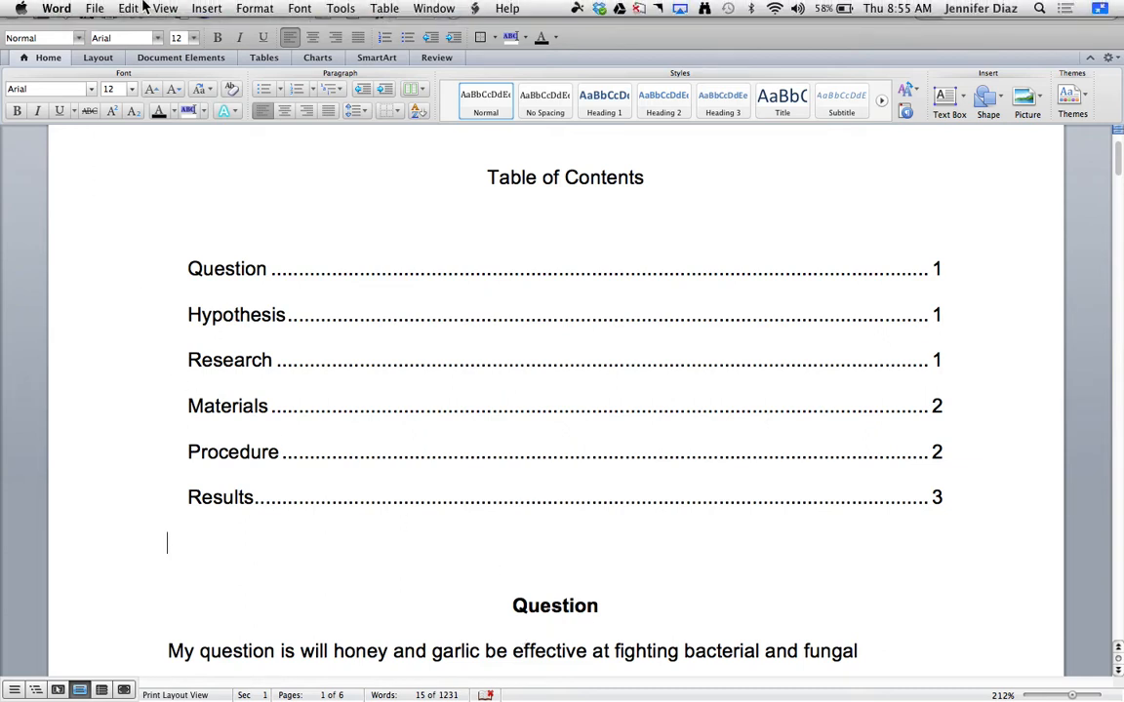
left_click(206, 9)
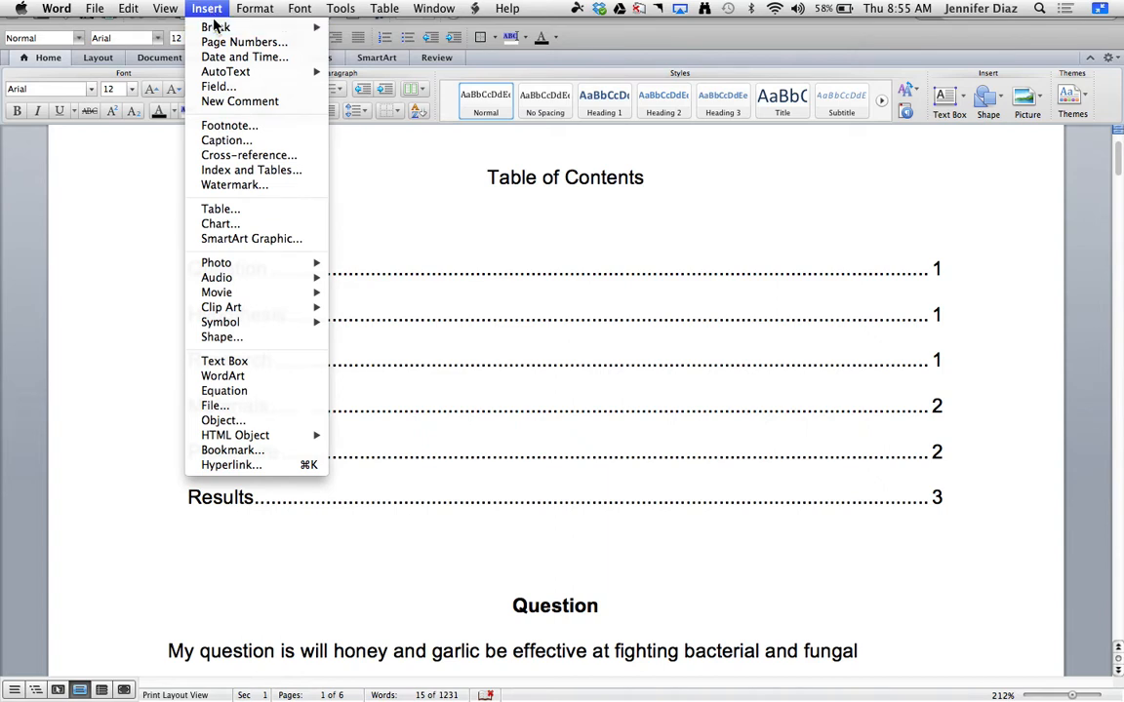
mouse_move(217, 32)
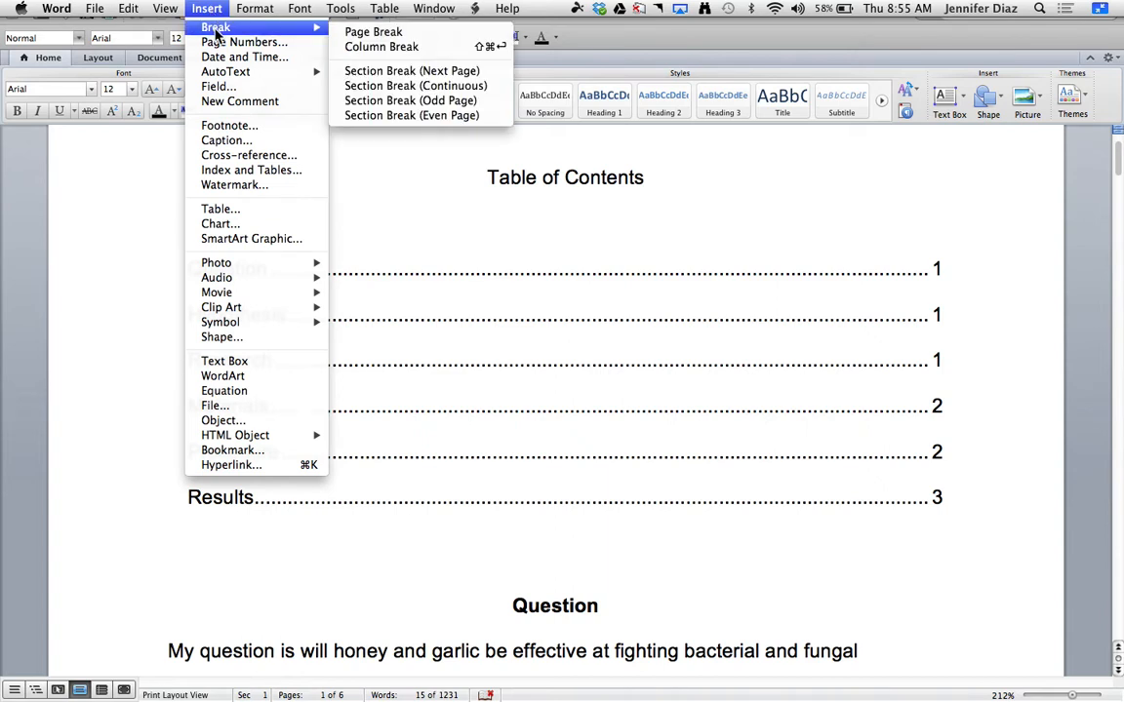
left_click(375, 34)
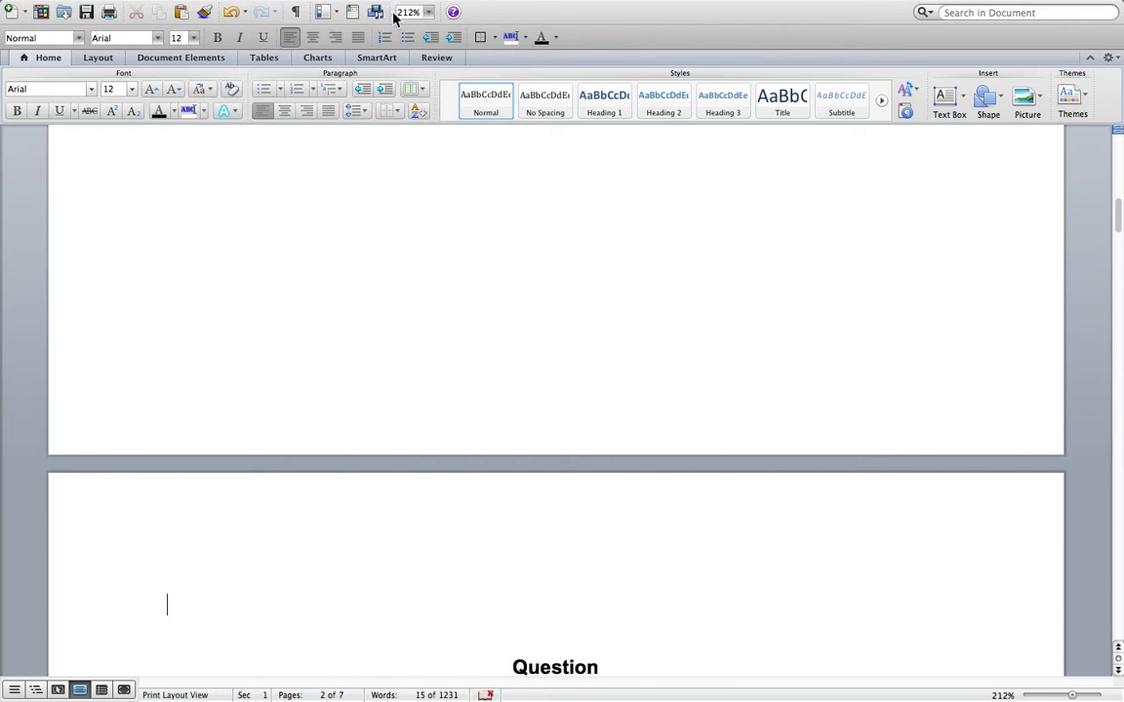
scroll(420, 263, "up", 15)
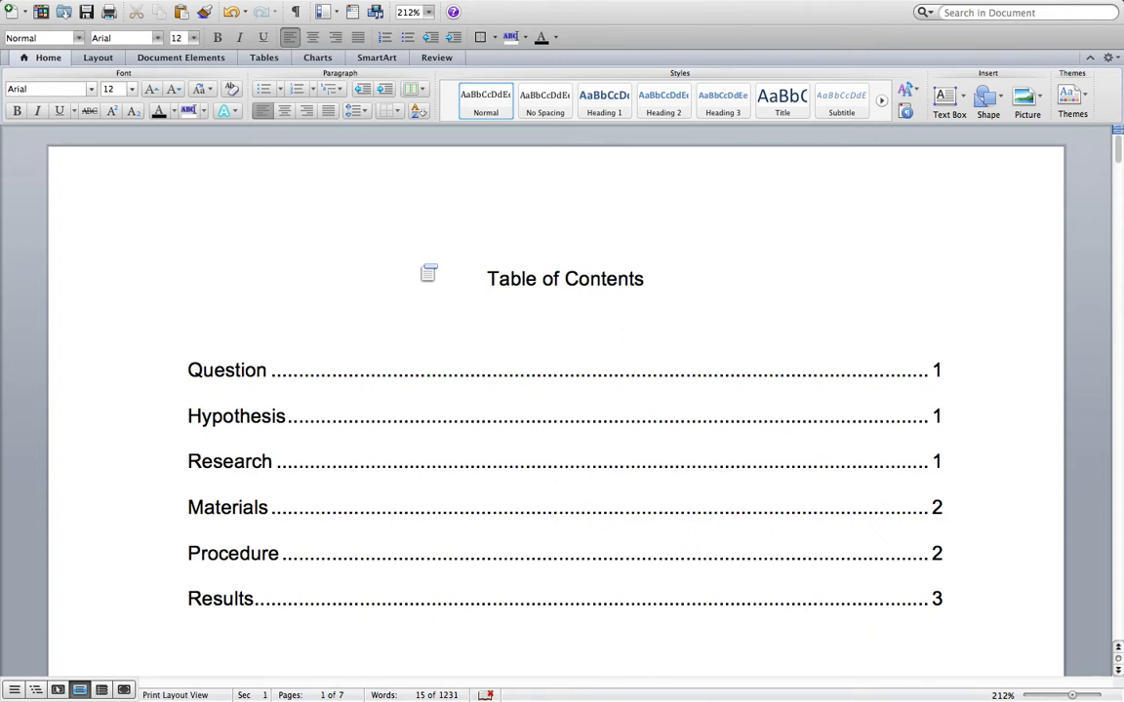
scroll(489, 415, "down", 12)
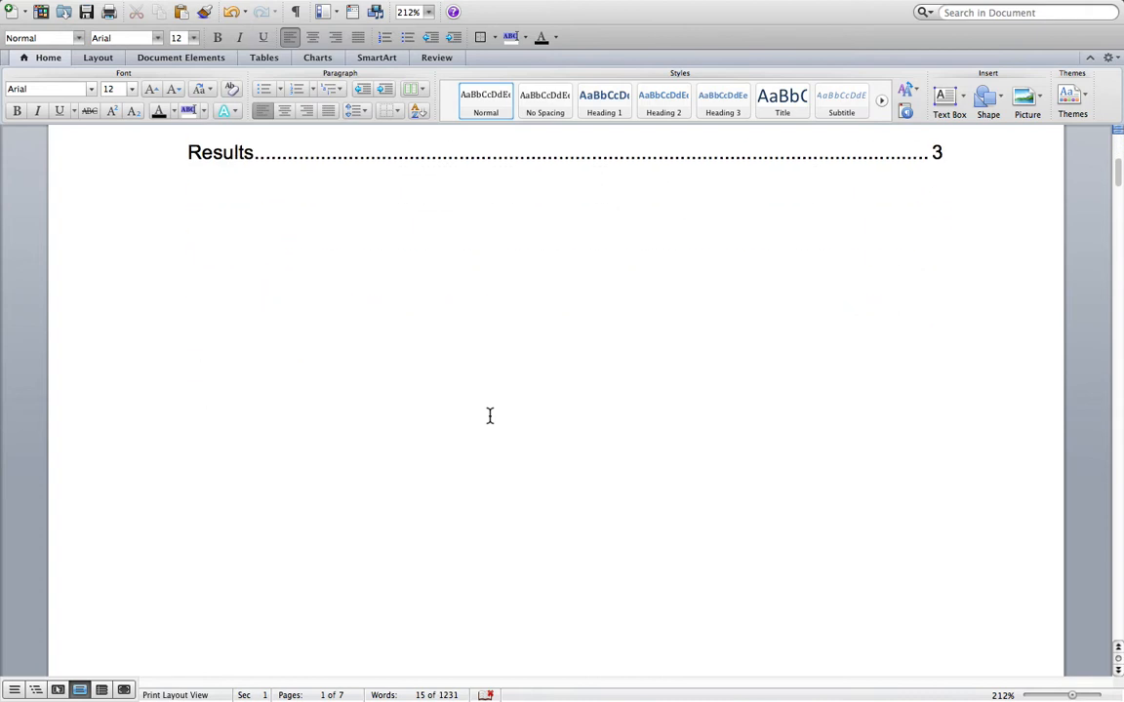
Delete the blank line above the Question heading at the start of the second page
scroll(489, 415, "up", 4)
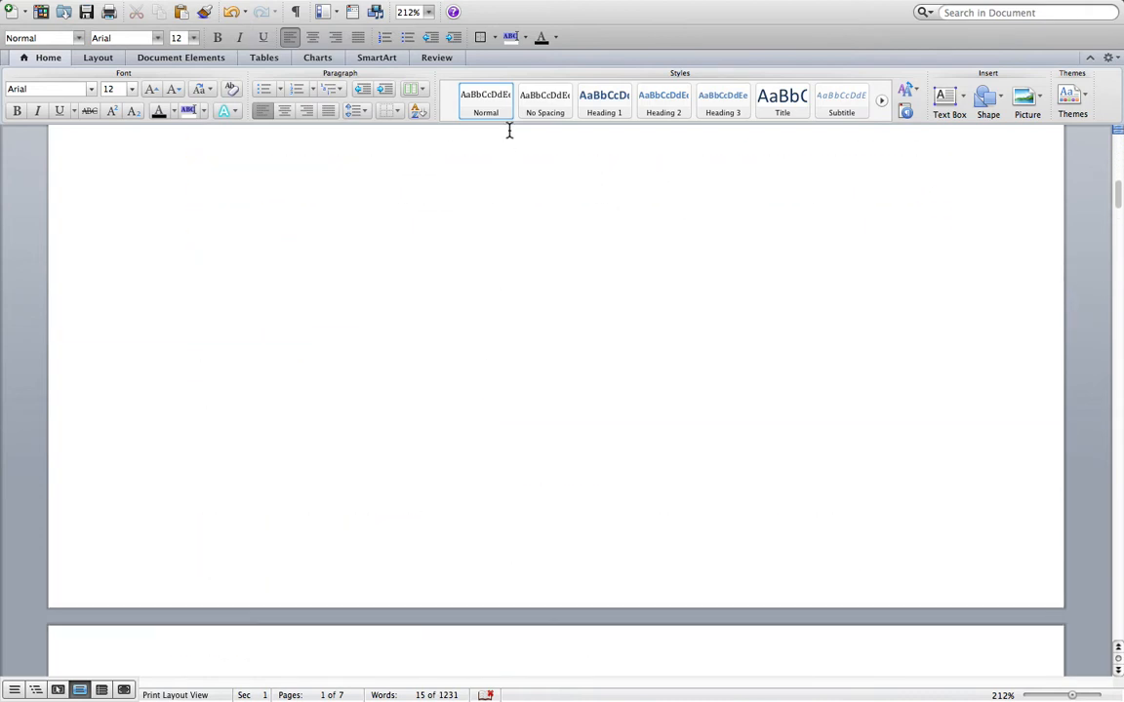
left_click(429, 16)
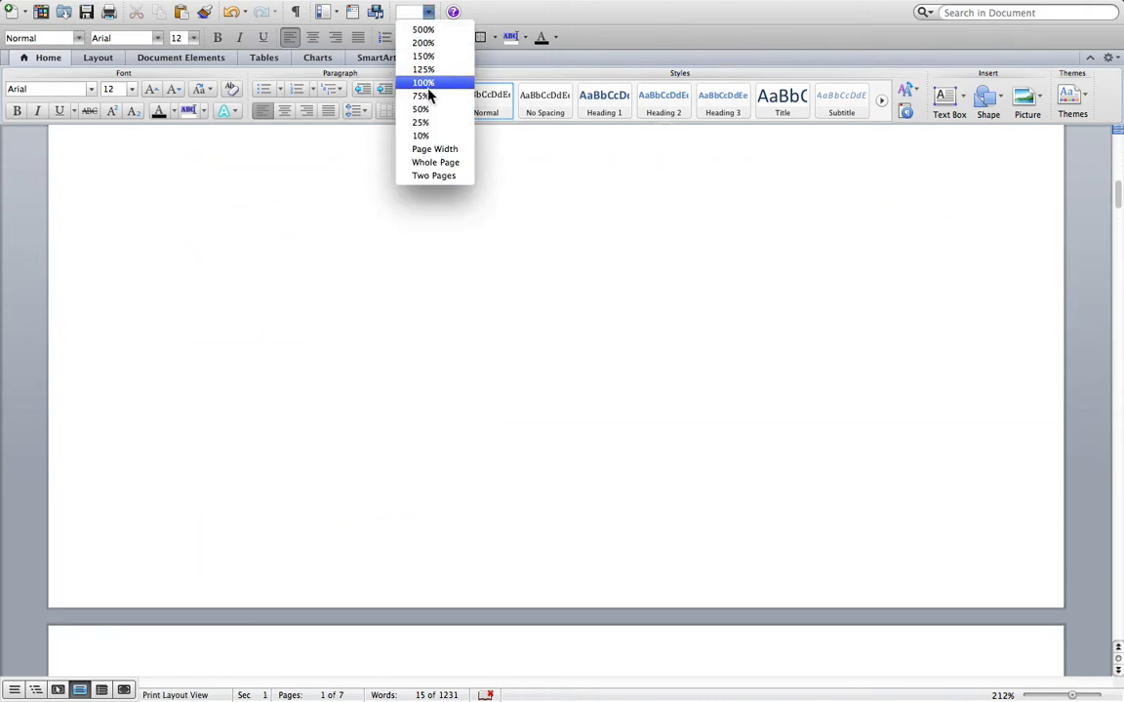
left_click(435, 164)
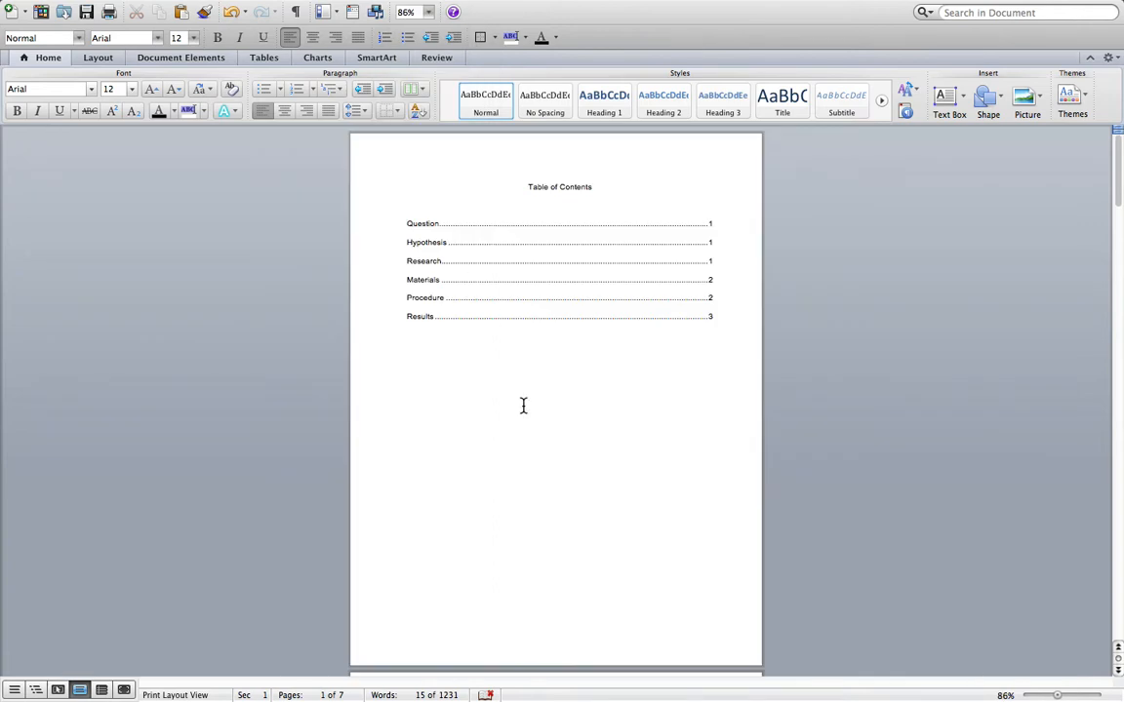
scroll(522, 406, "down", 5)
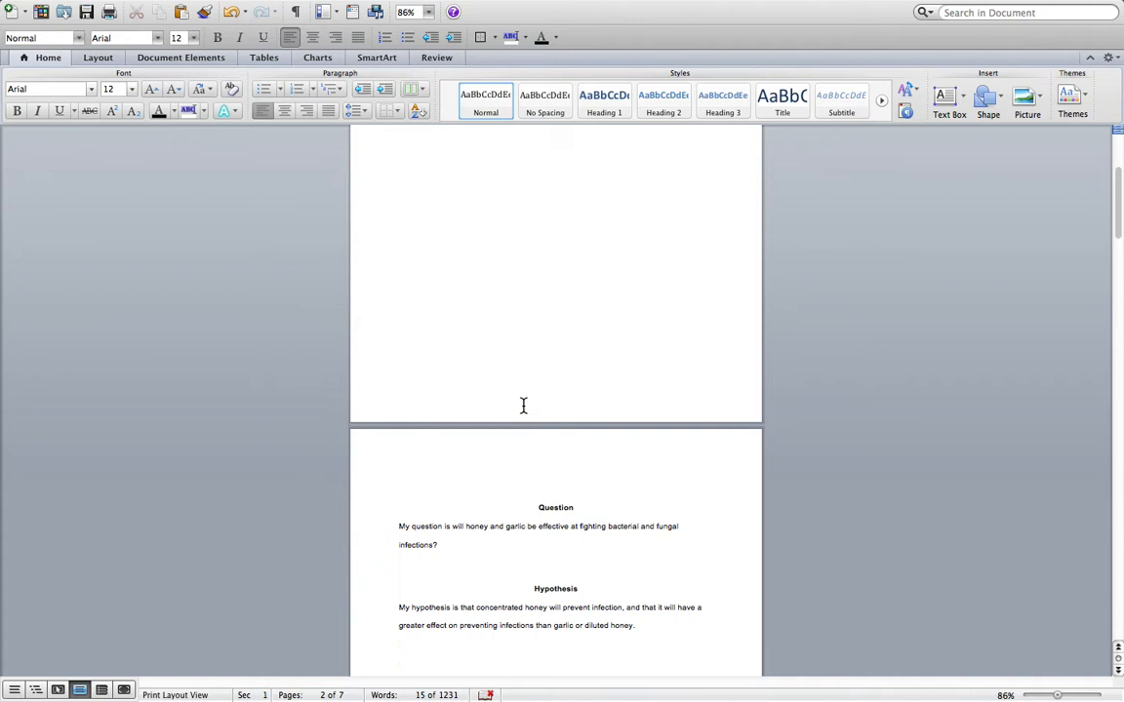
scroll(523, 405, "down", 4)
left_click(544, 322)
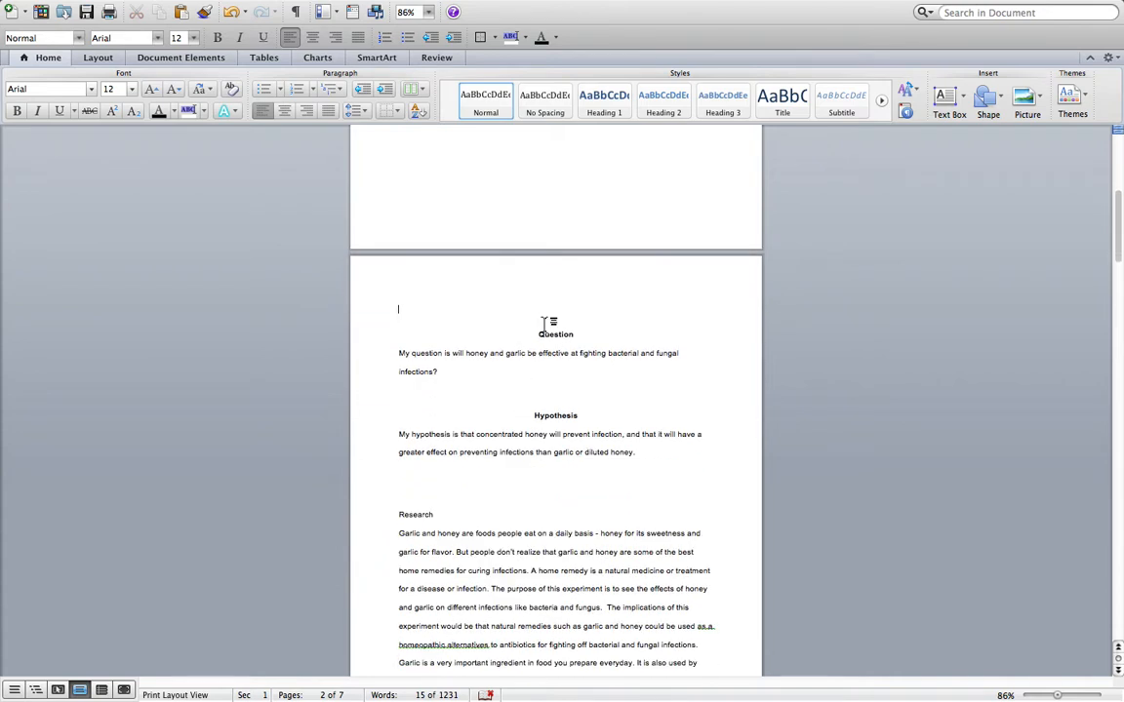
key("BackSpace")
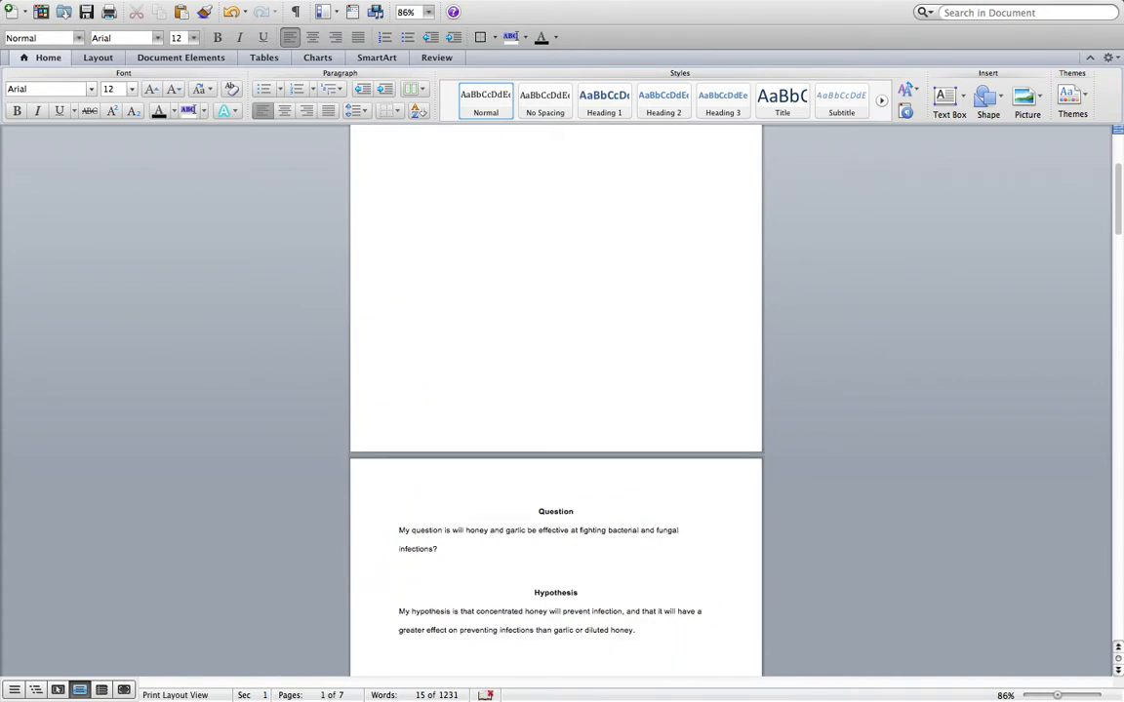
left_click(544, 499)
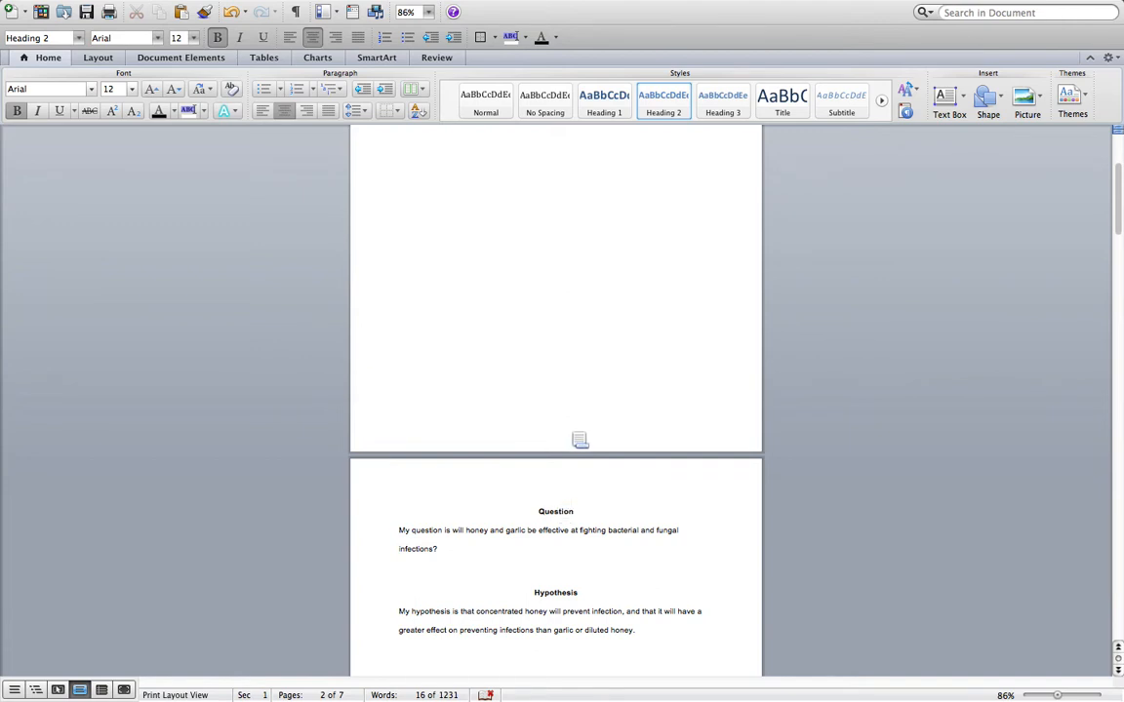
Add a new line reading "Tables and Charts" between the end of the Results text and the Conclusion heading
scroll(579, 441, "up", 4)
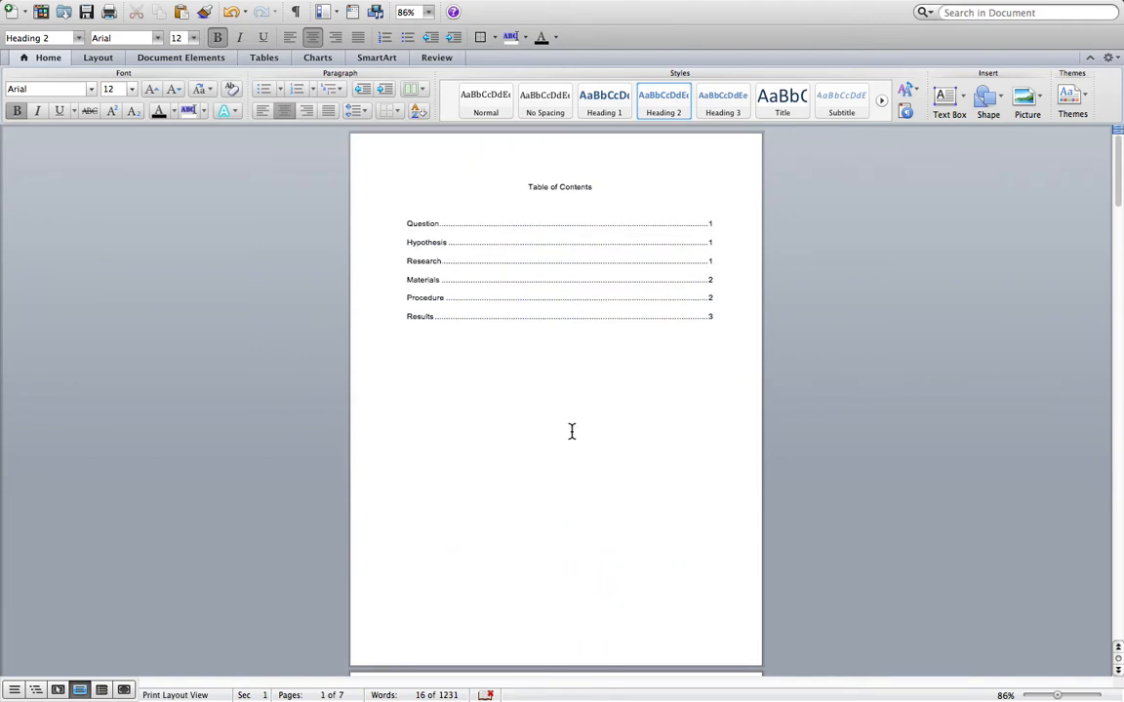
scroll(572, 431, "down", 12)
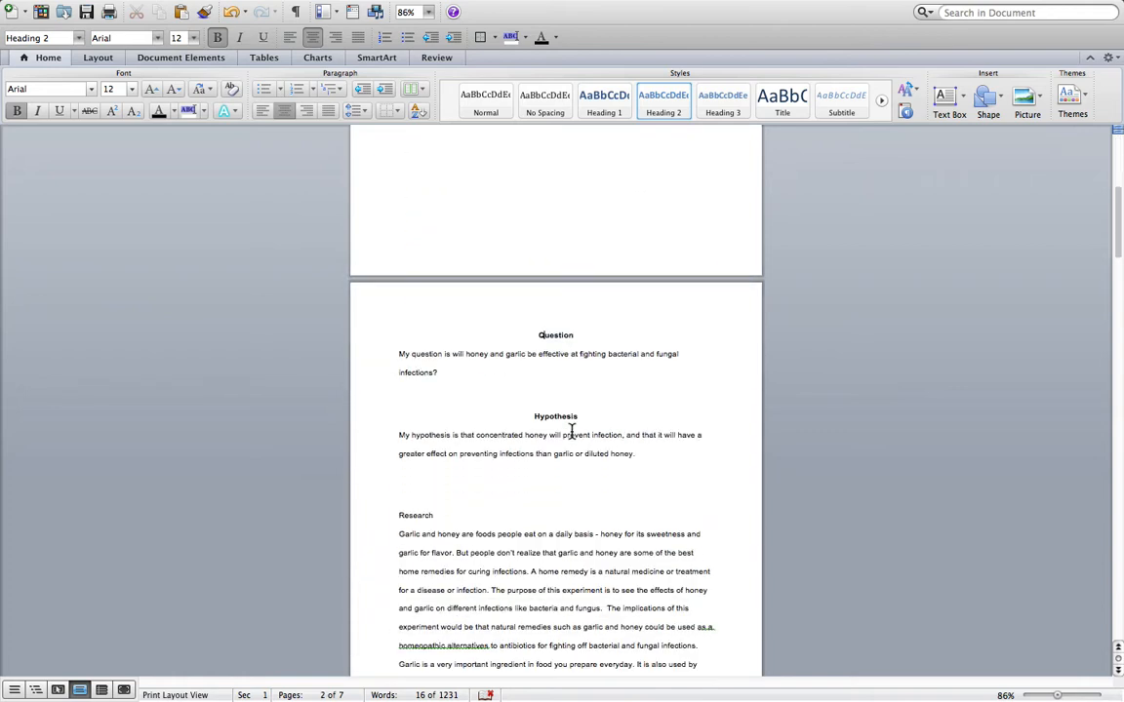
scroll(571, 431, "down", 10)
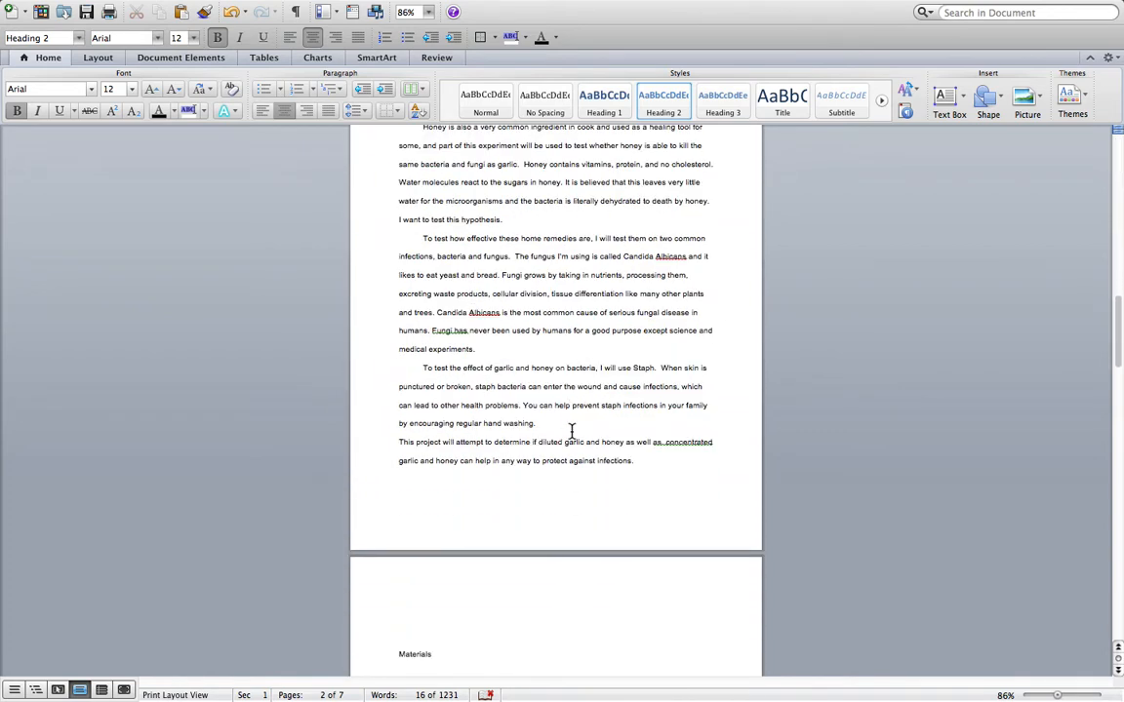
scroll(572, 431, "down", 5)
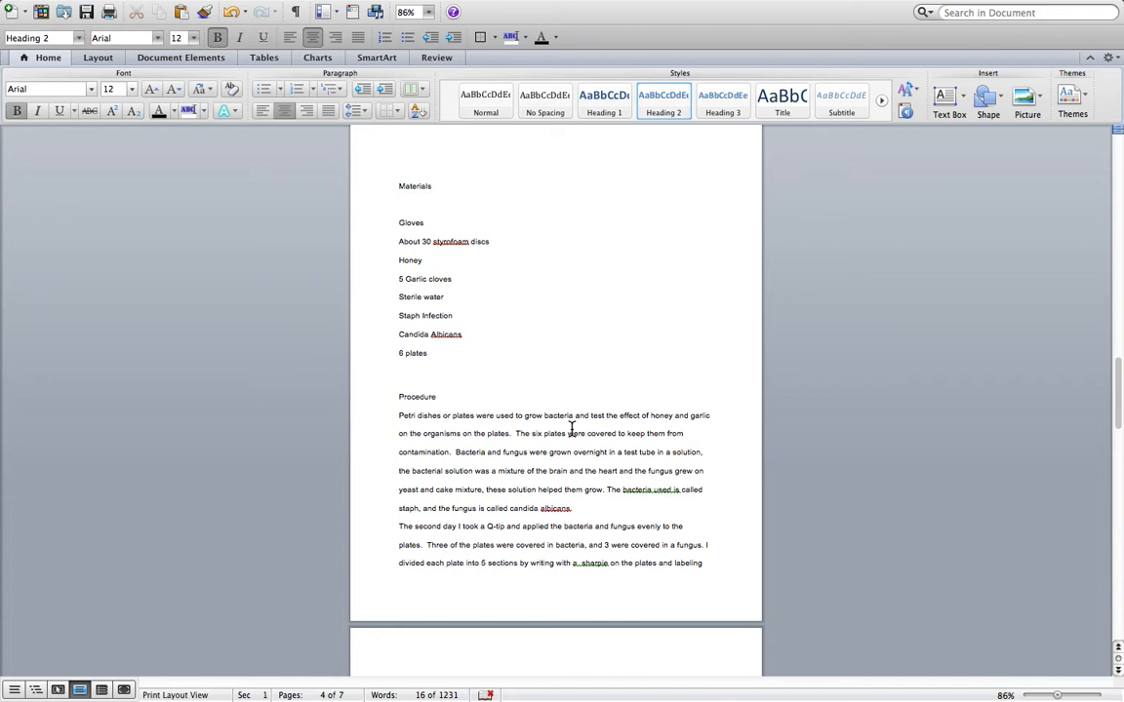
scroll(458, 410, "down", 10)
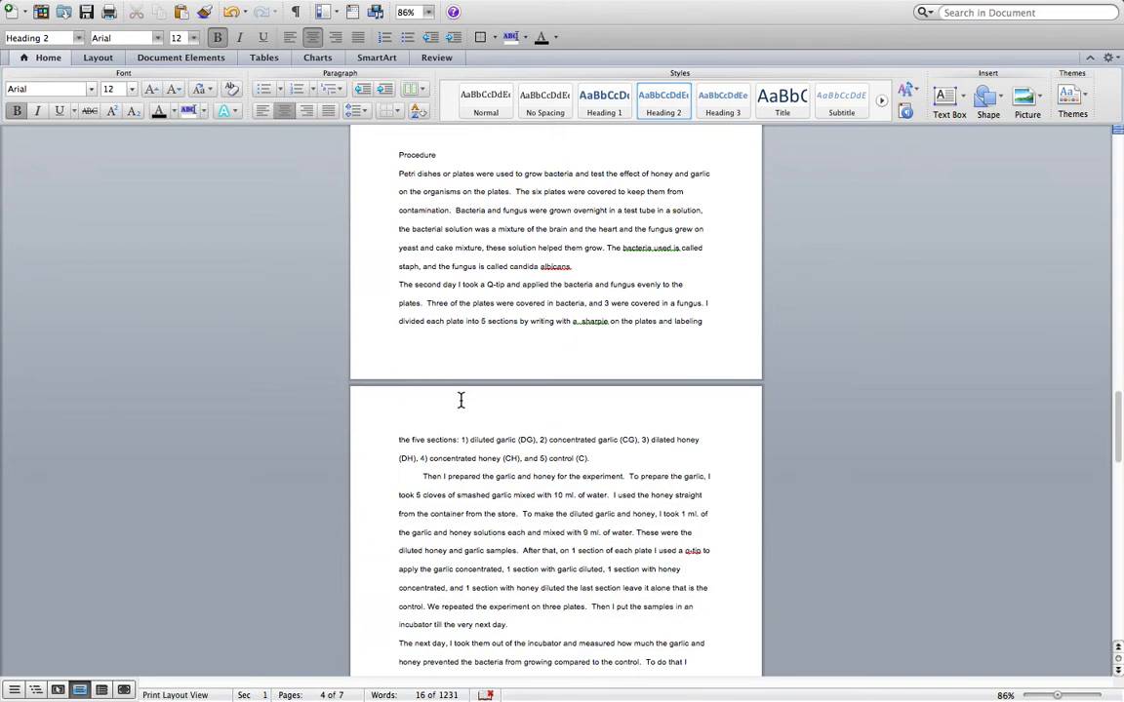
scroll(468, 407, "down", 5)
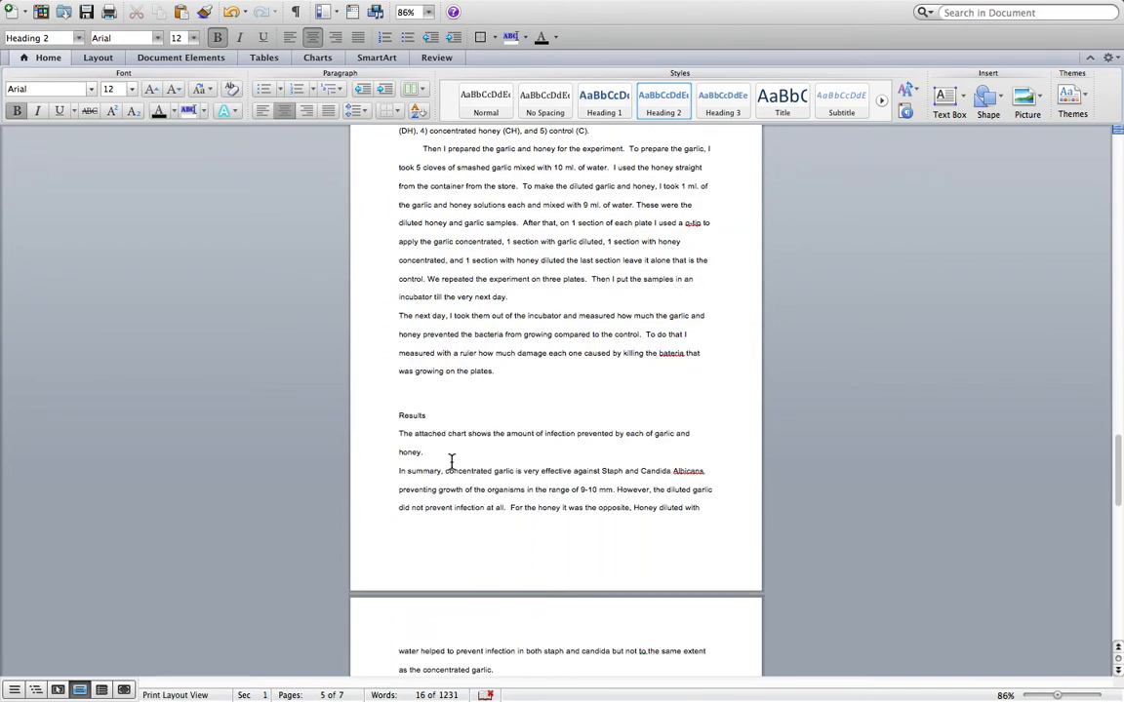
scroll(469, 484, "down", 6)
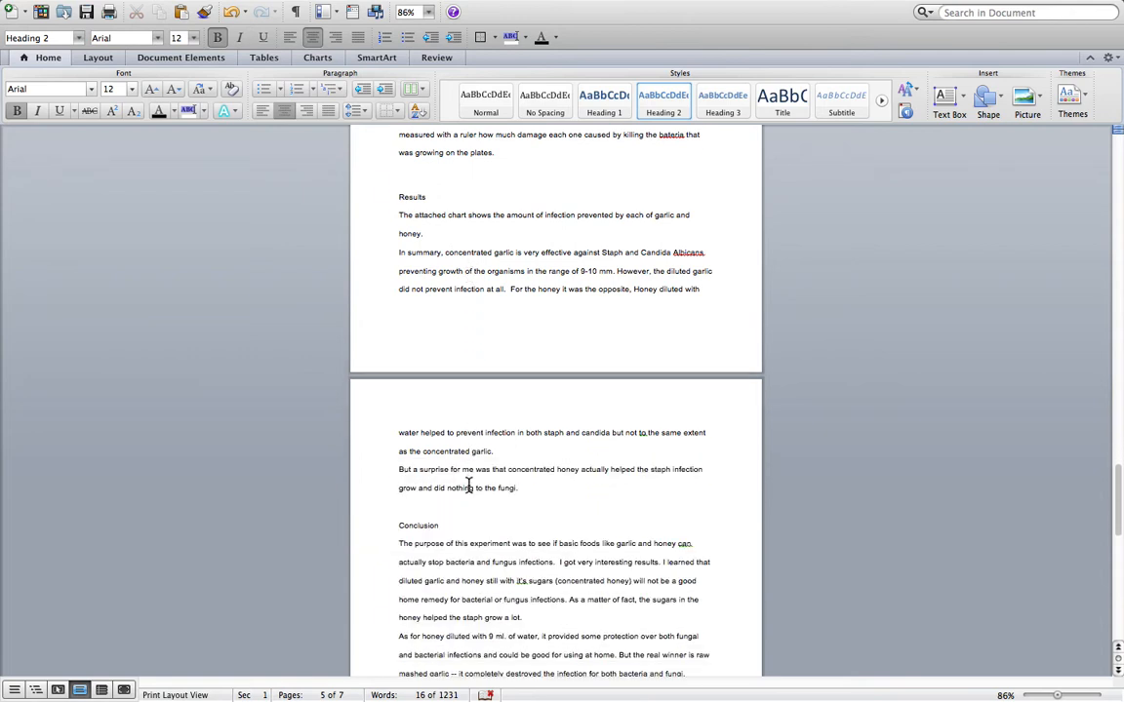
left_click(555, 488)
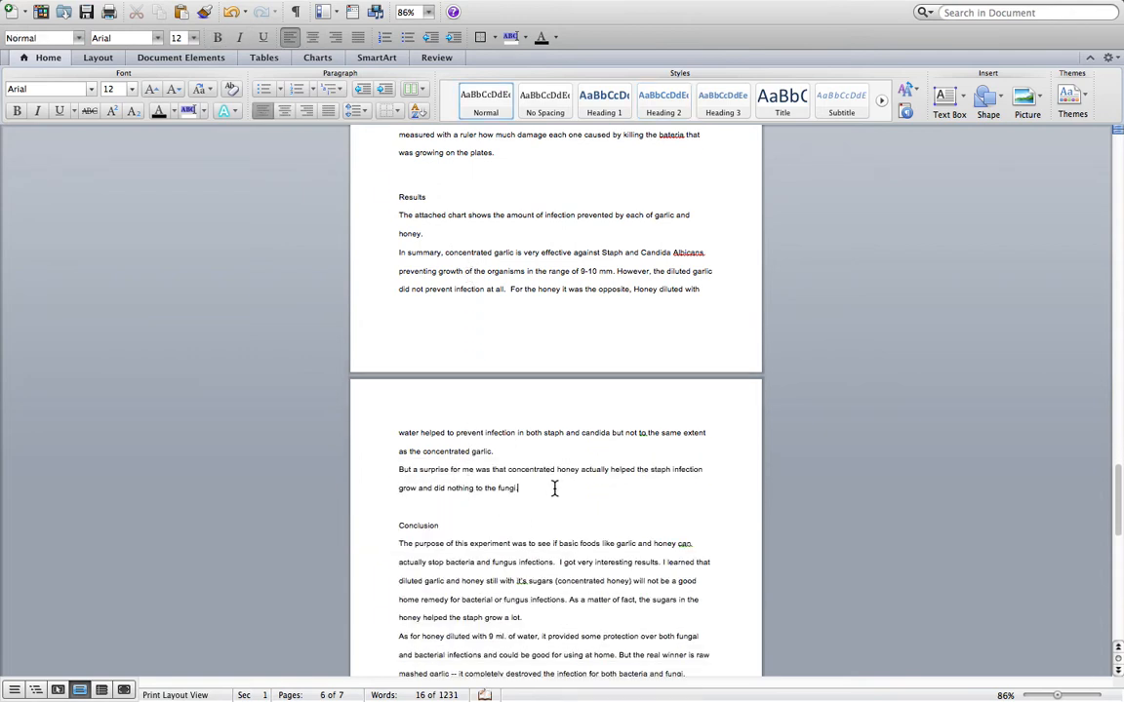
key("Return")
key("Return")
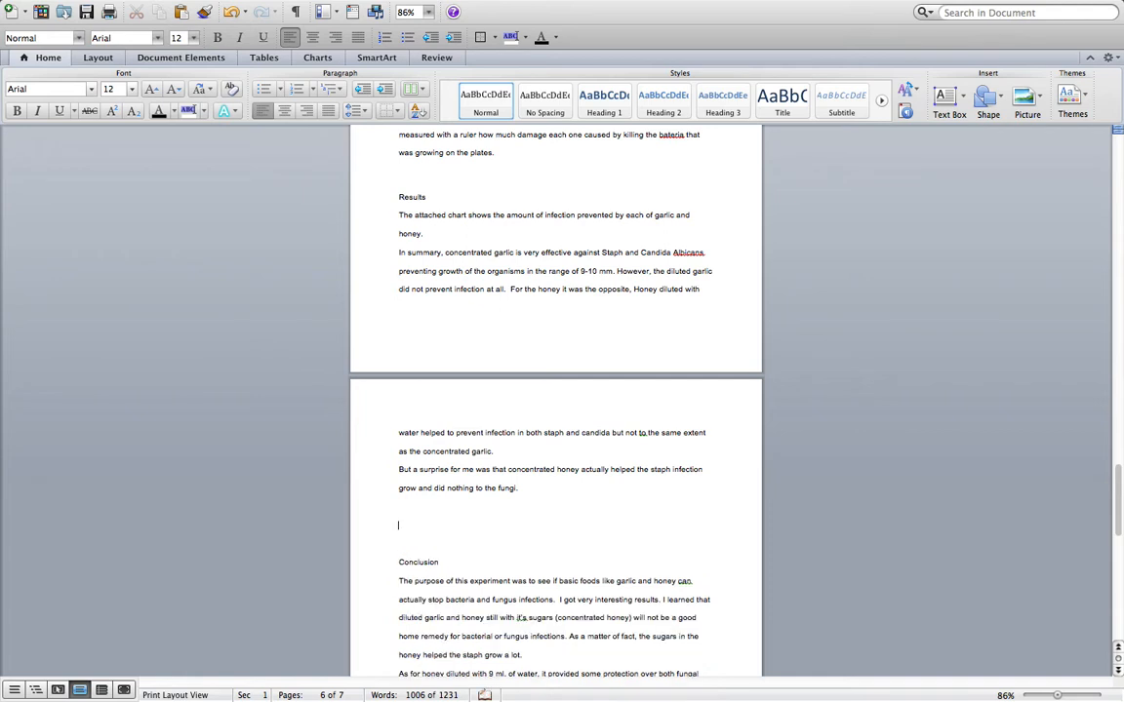
type("Tables and Gharts")
Apply the Heading 2 style to the "Tables and Charts" line and center it
left_click_drag(473, 530, 397, 528)
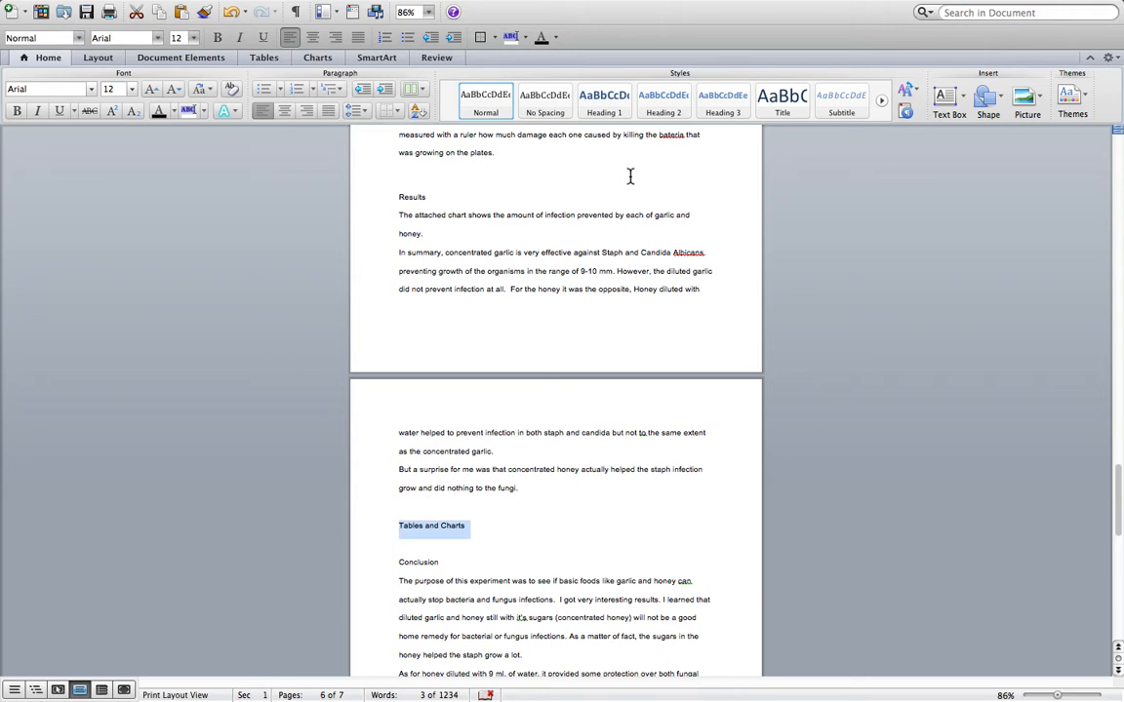
left_click(669, 105)
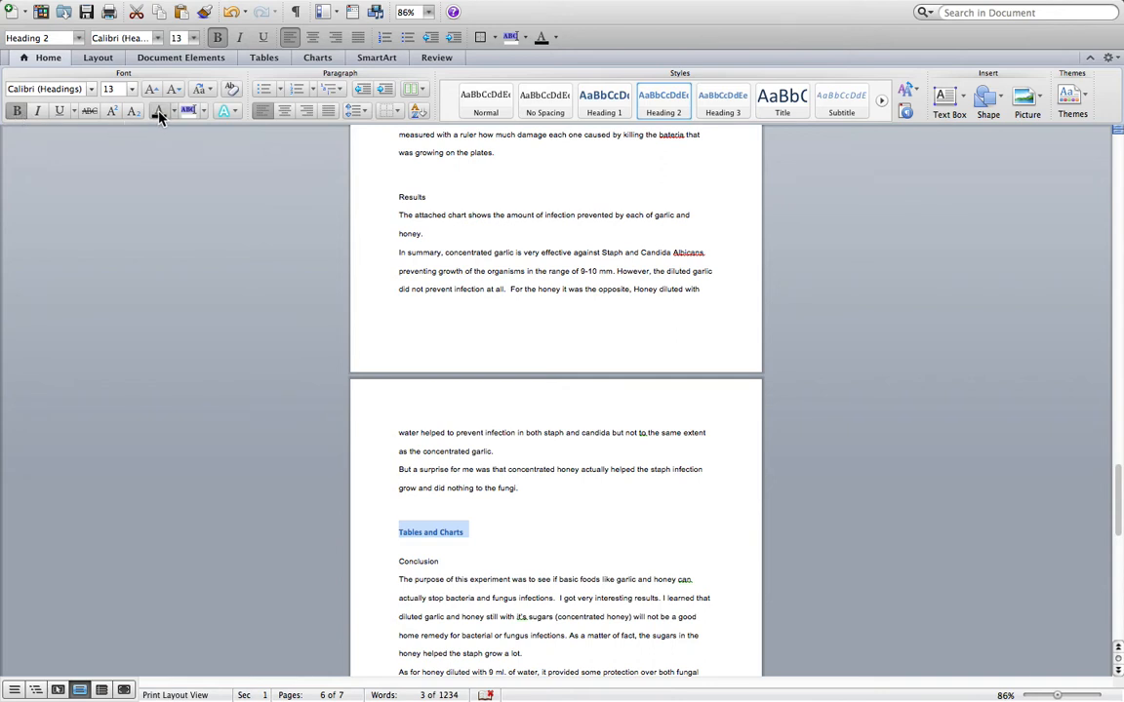
left_click(284, 111)
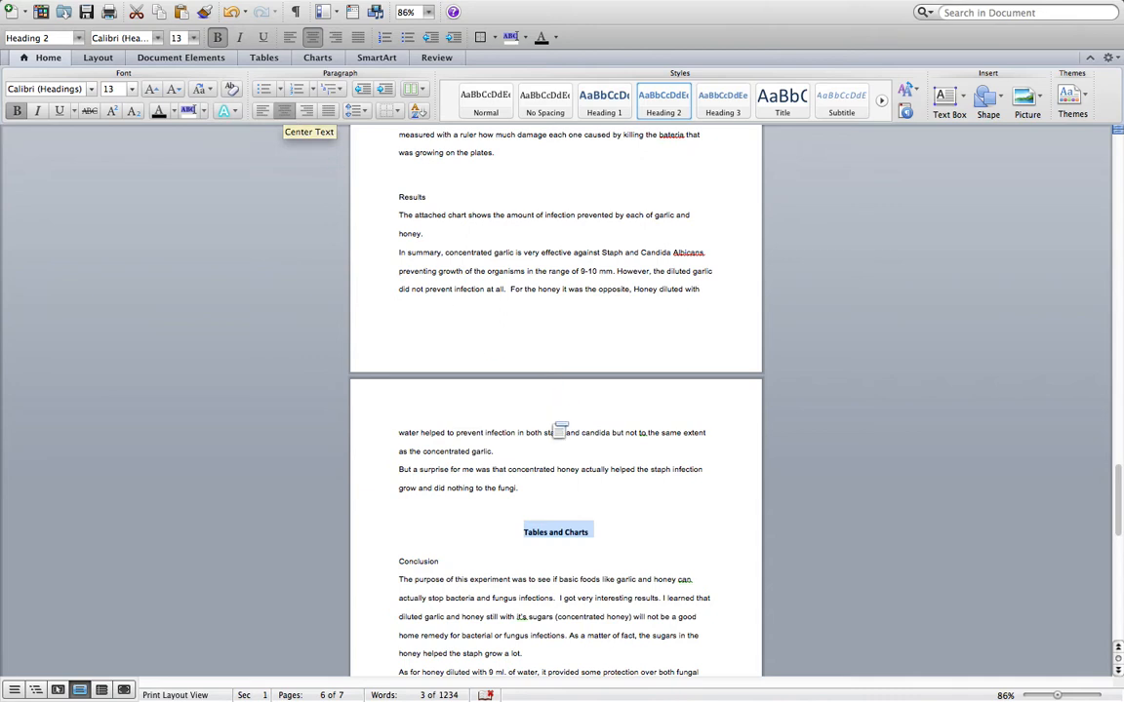
Insert several blank lines below the "Tables and Charts" heading to leave space before the Conclusion
left_click(615, 529)
key("Return")
key("Return")
key("Return")
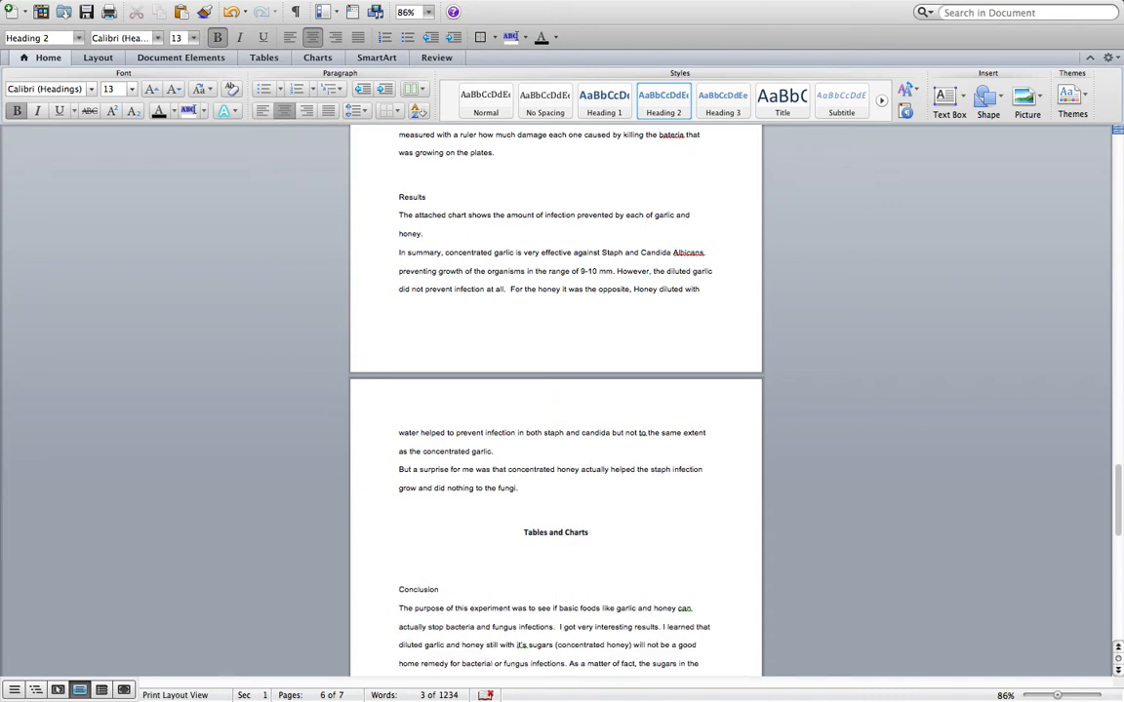
key("Return")
key("Return")
key("Return")
key("Return")
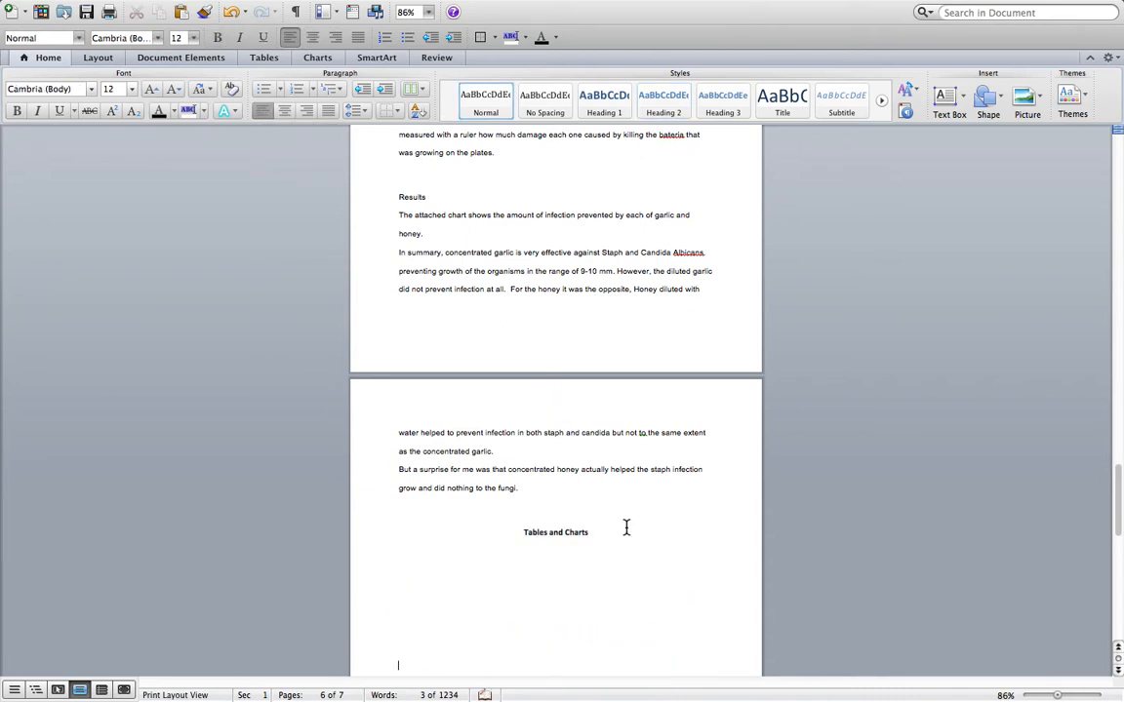
Update the entire table of contents, including its entries and page numbers
scroll(662, 577, "down", 3)
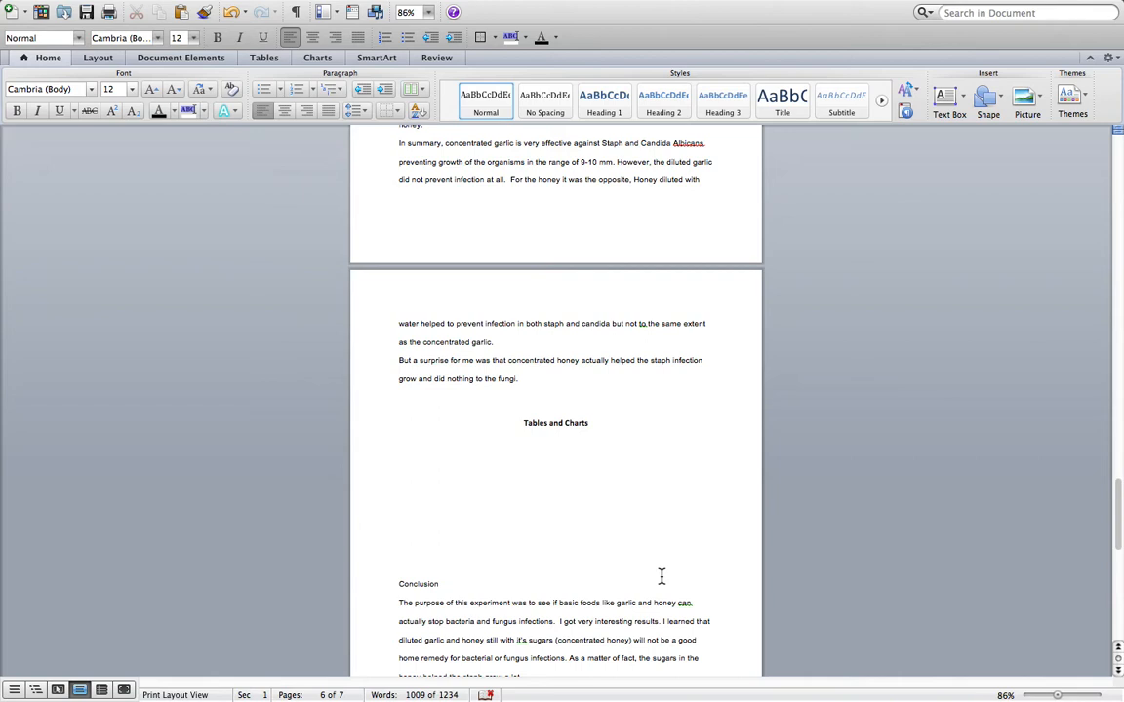
scroll(661, 576, "down", 6)
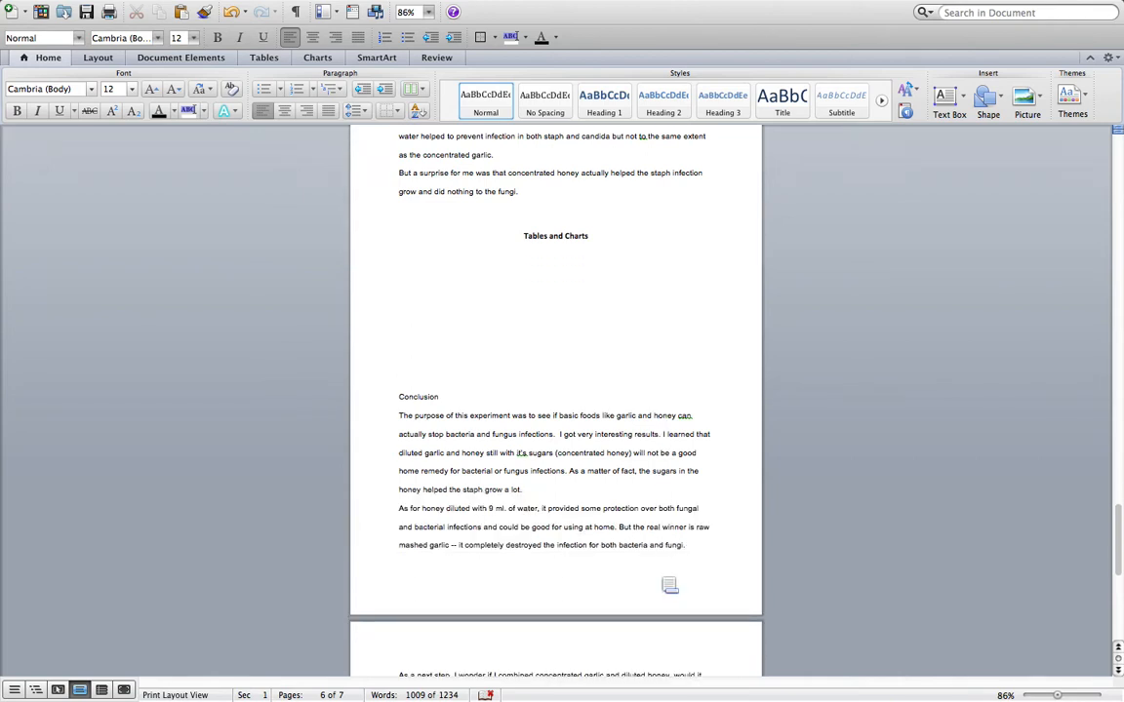
scroll(662, 578, "down", 5)
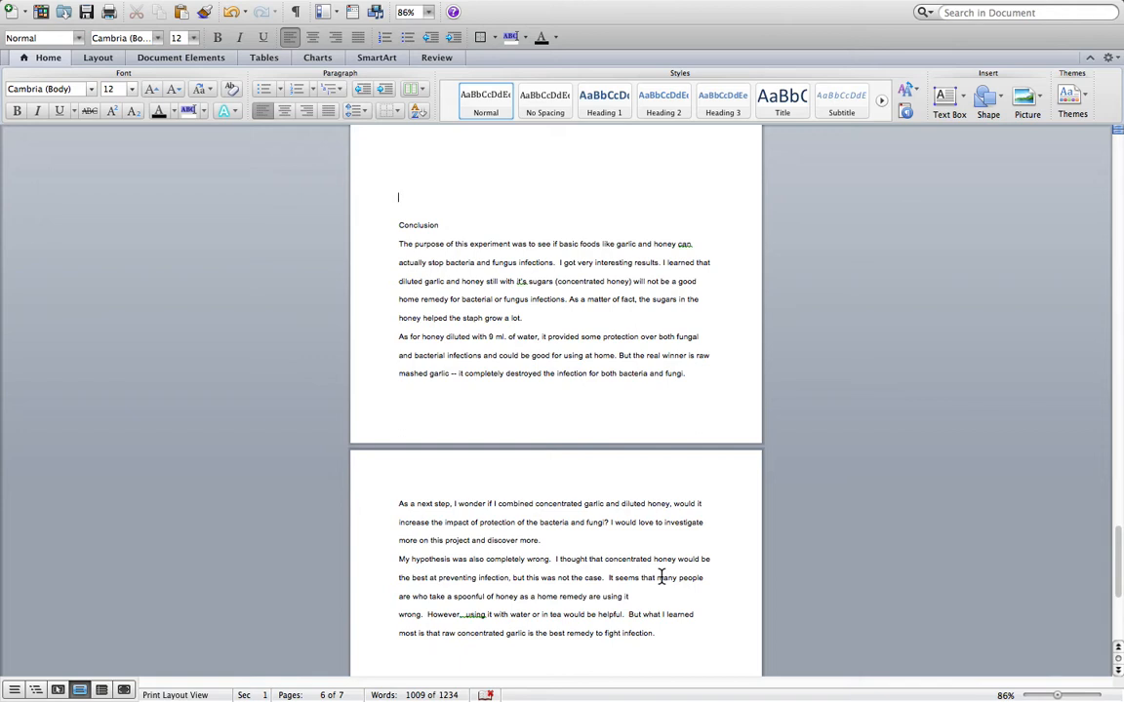
scroll(661, 577, "up", 20)
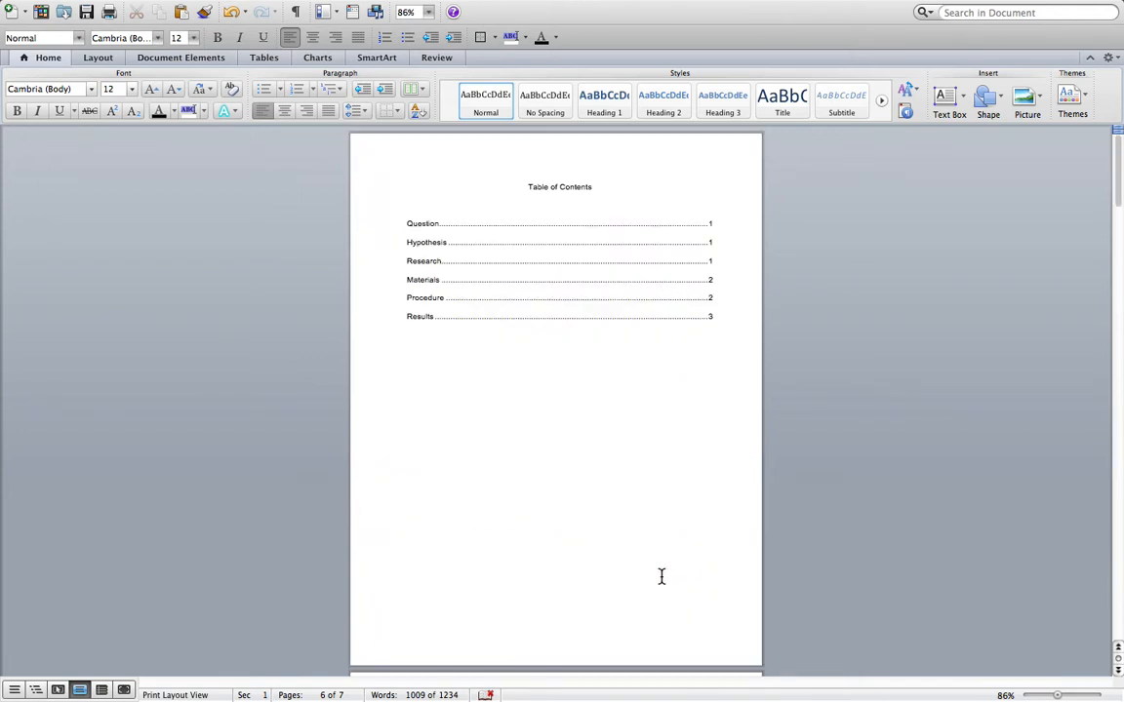
left_click(526, 232)
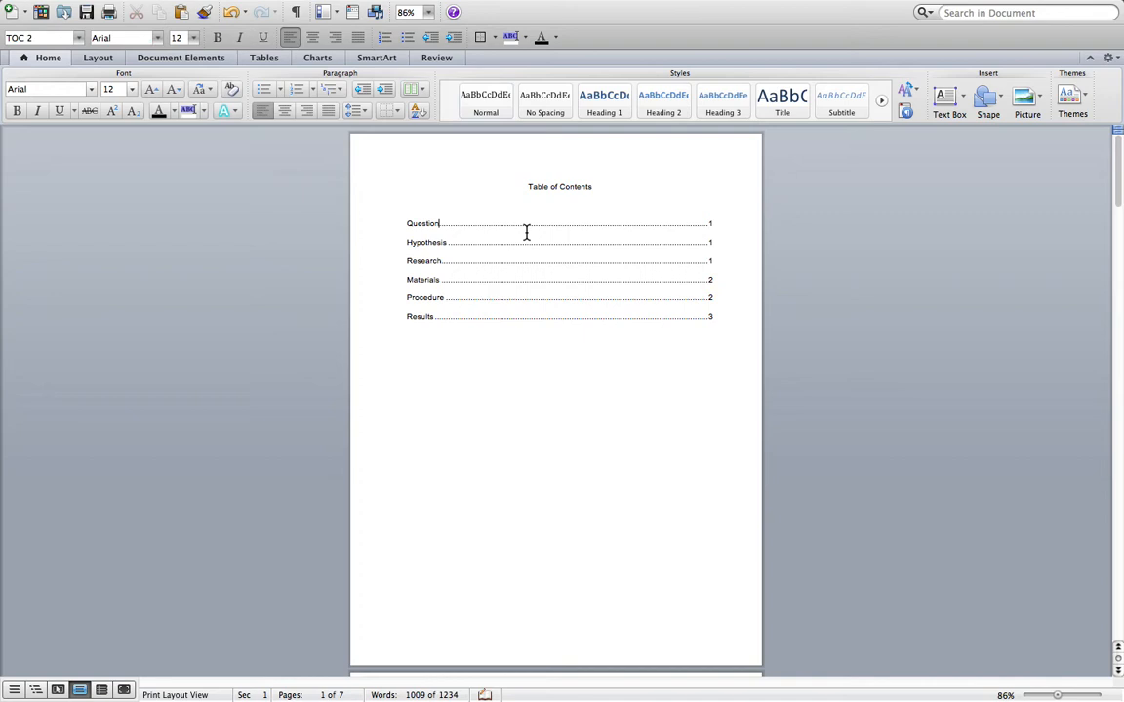
right_click(526, 235)
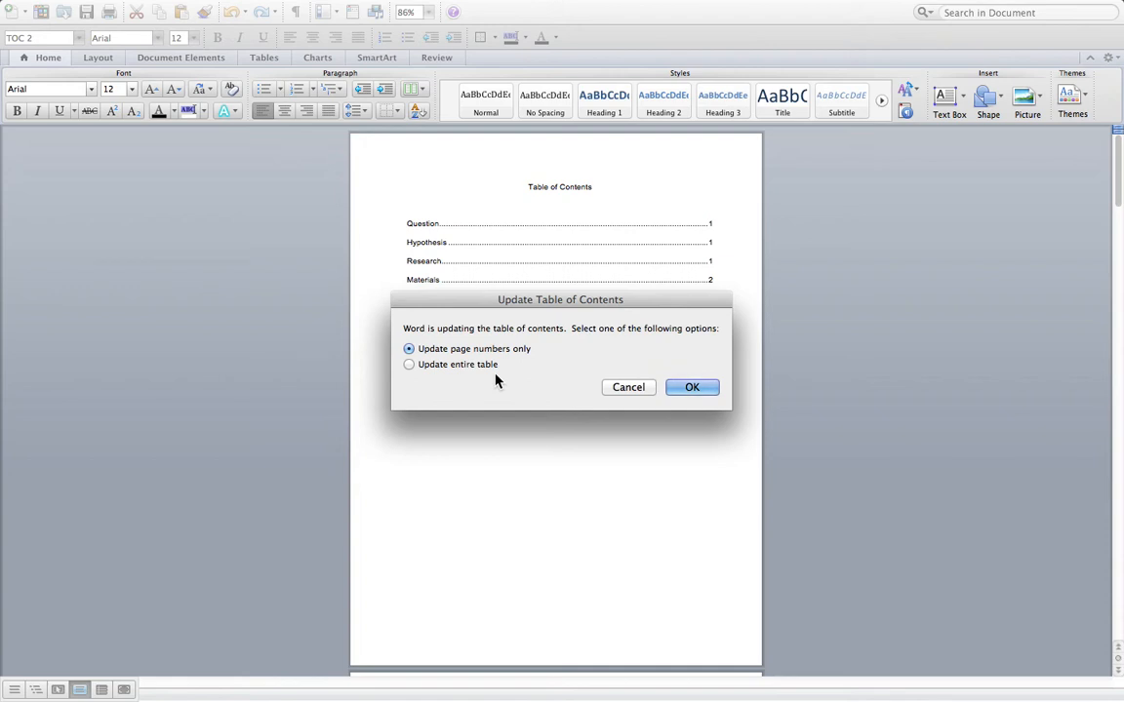
left_click(409, 365)
left_click(699, 387)
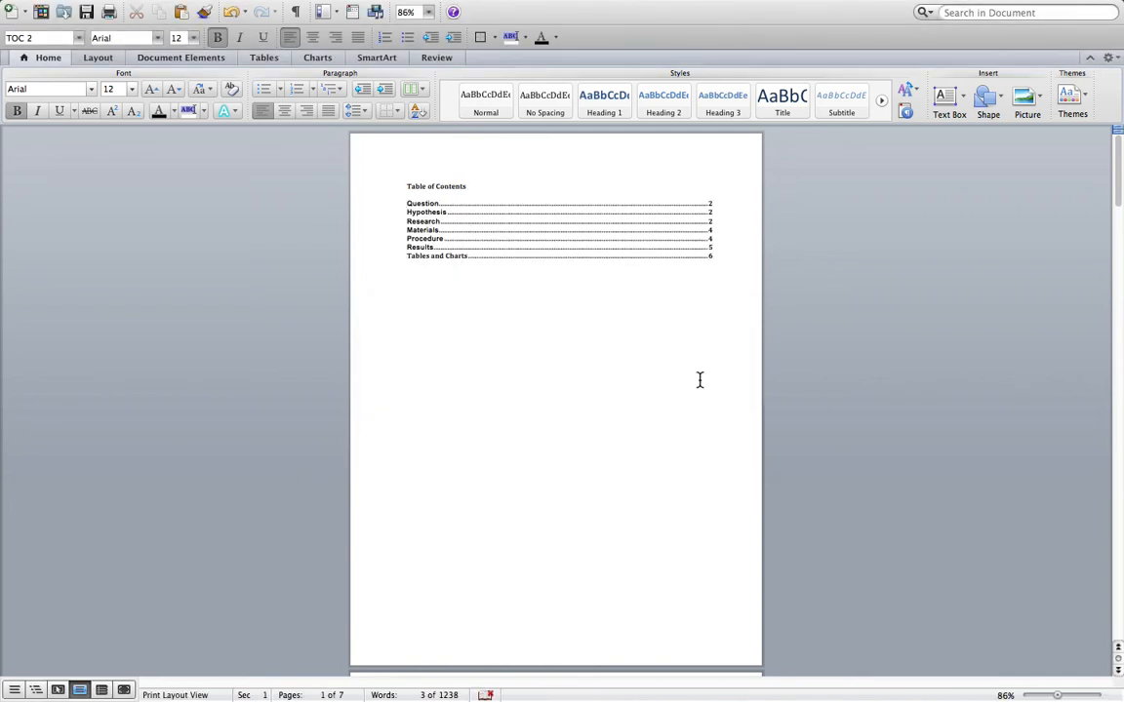
Set the font of the whole table of contents, including its title, to Arial 12
left_click(428, 11)
left_click(425, 83)
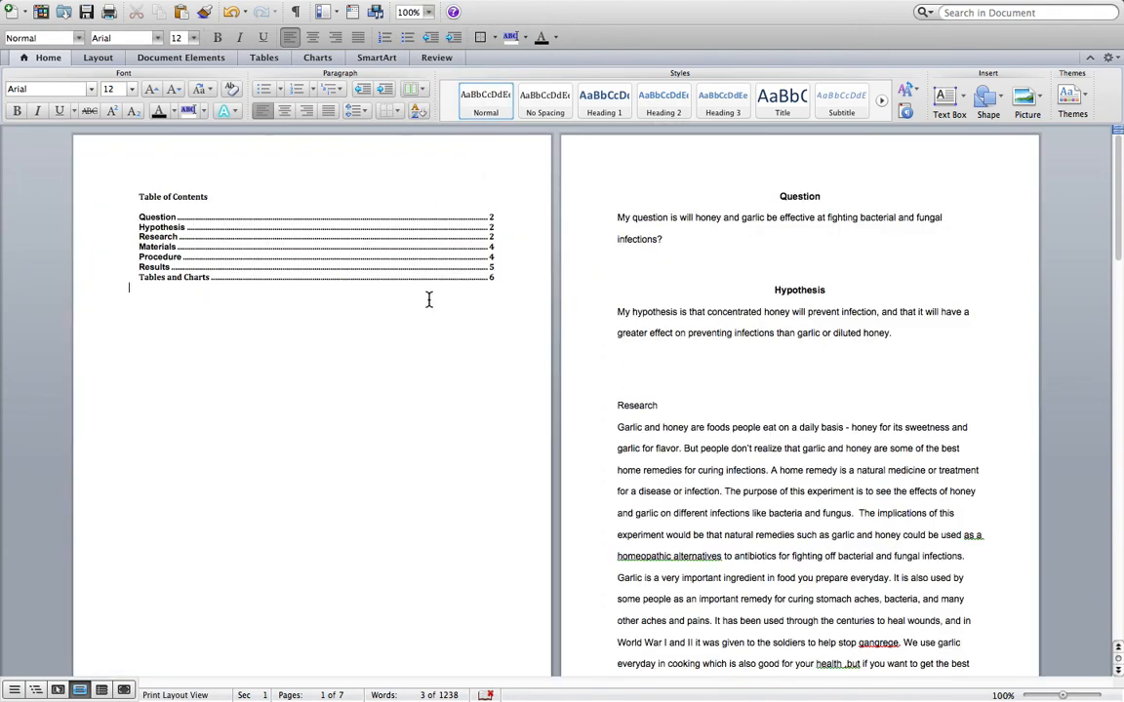
key("super+a")
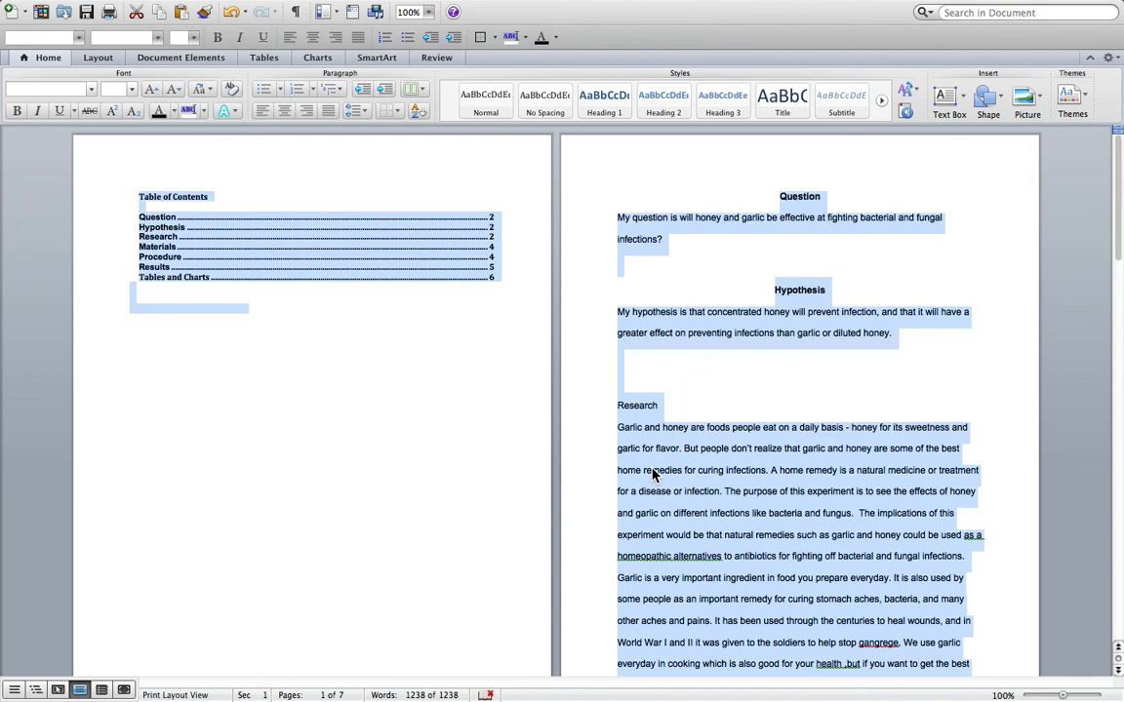
left_click(329, 294)
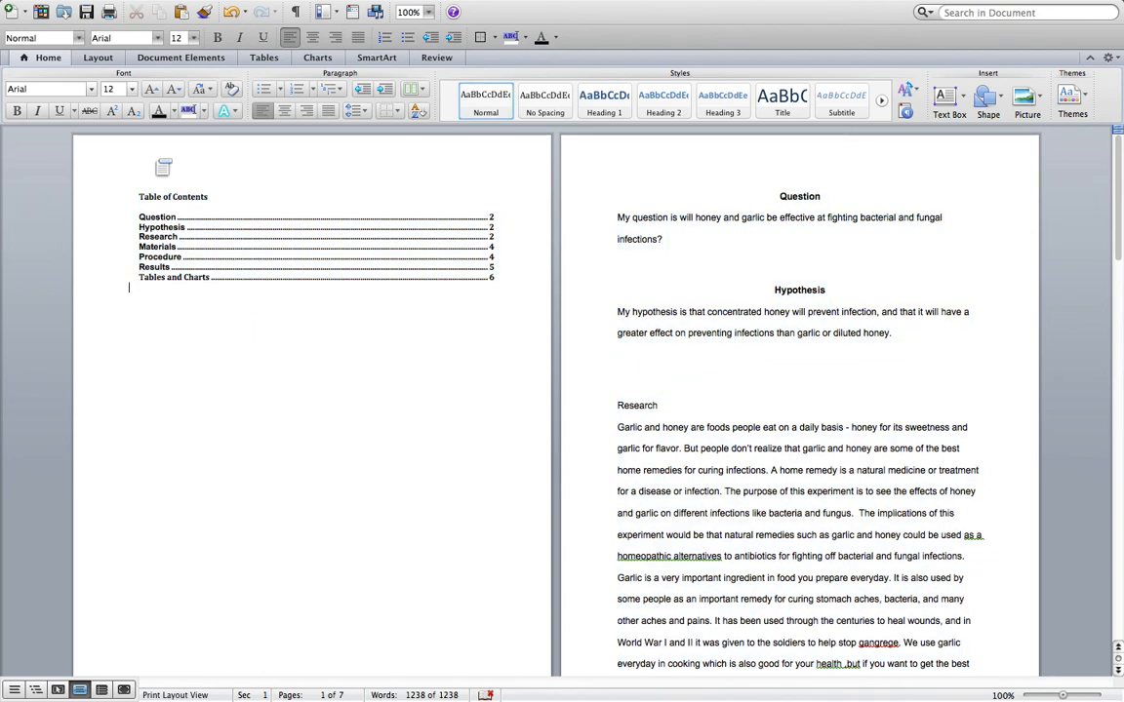
left_click_drag(130, 187, 216, 284)
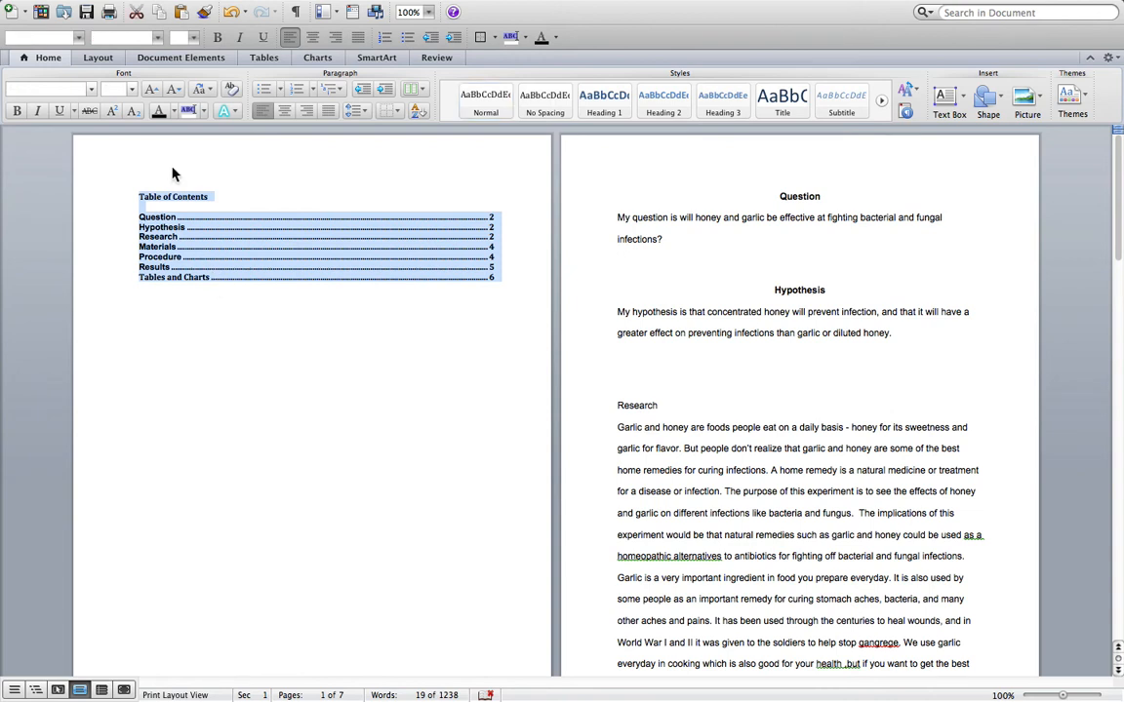
left_click(94, 90)
left_click(66, 195)
left_click(131, 89)
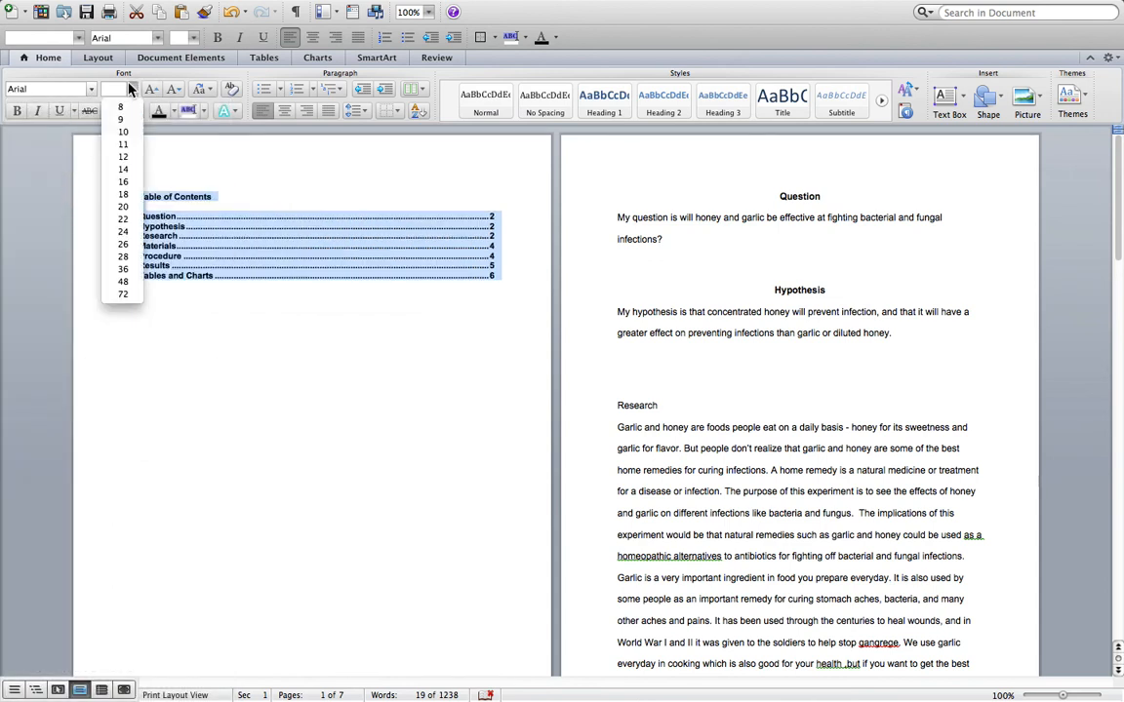
left_click(121, 156)
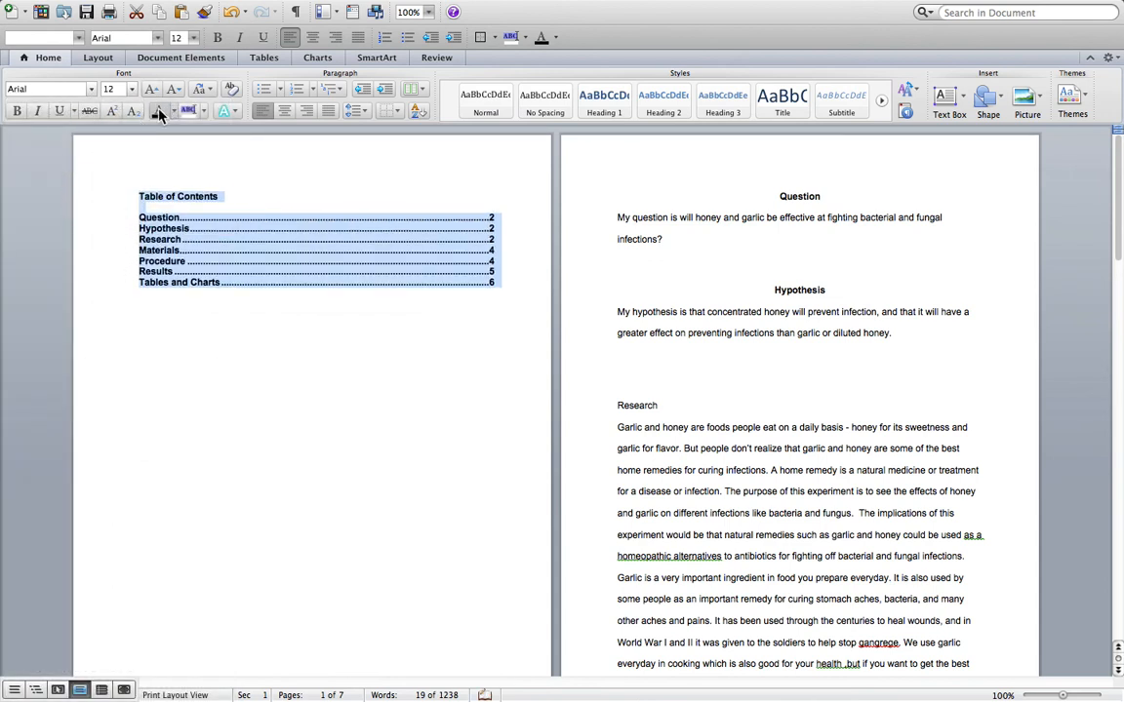
Remove the bold from the whole table of contents and double-space its lines
left_click(23, 112)
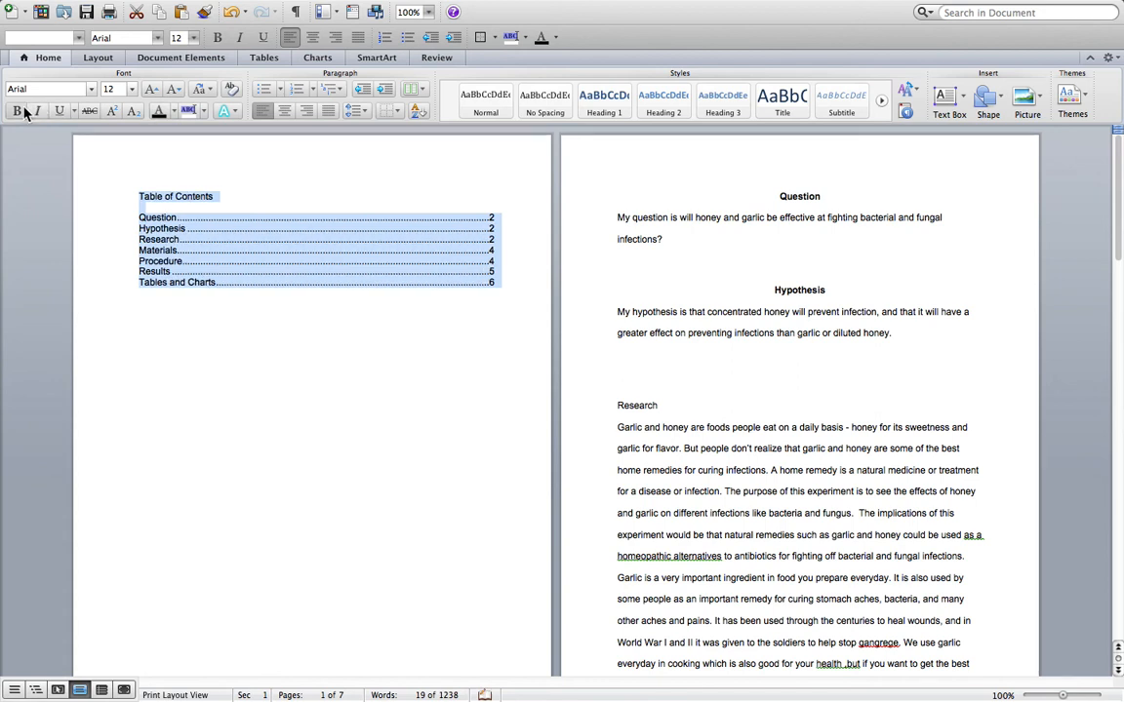
left_click(359, 113)
left_click(278, 155)
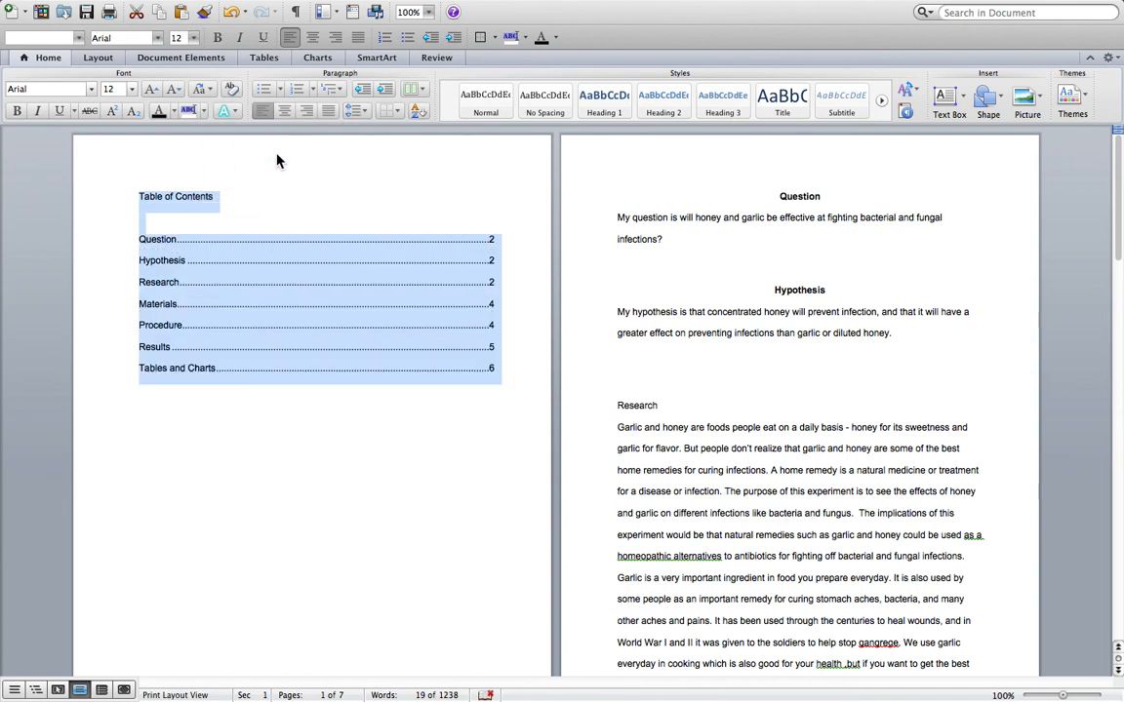
Center the "Table of Contents" title and make it bold
left_click(249, 225)
triple_click(194, 199)
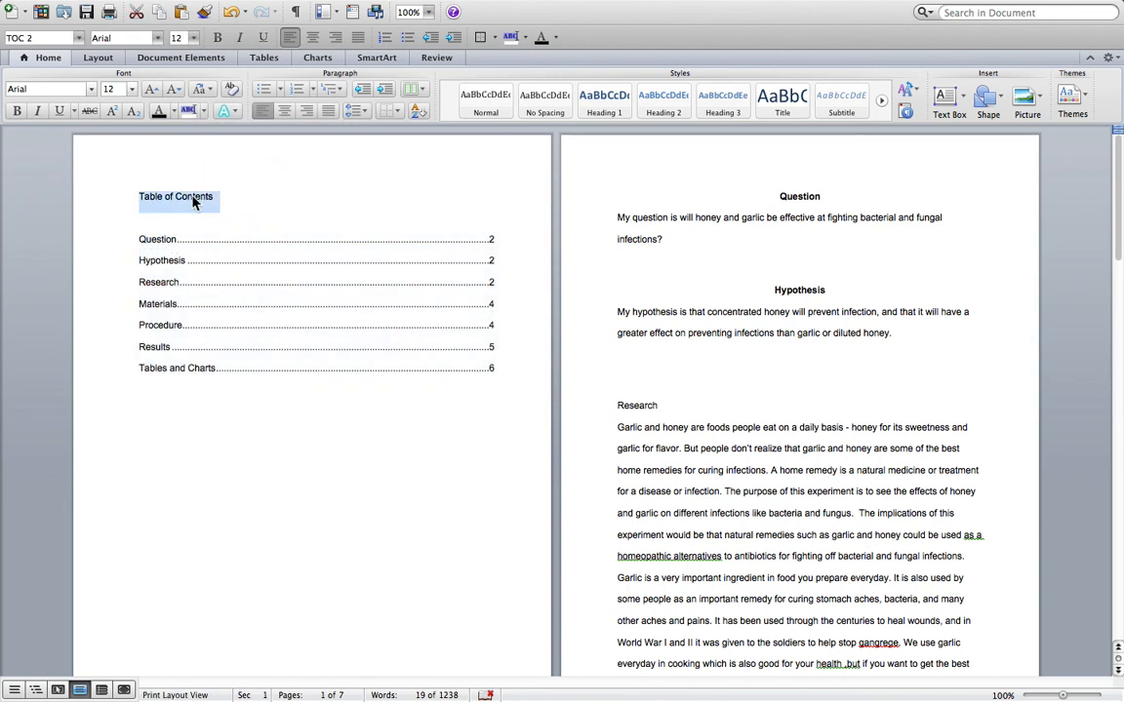
left_click(284, 110)
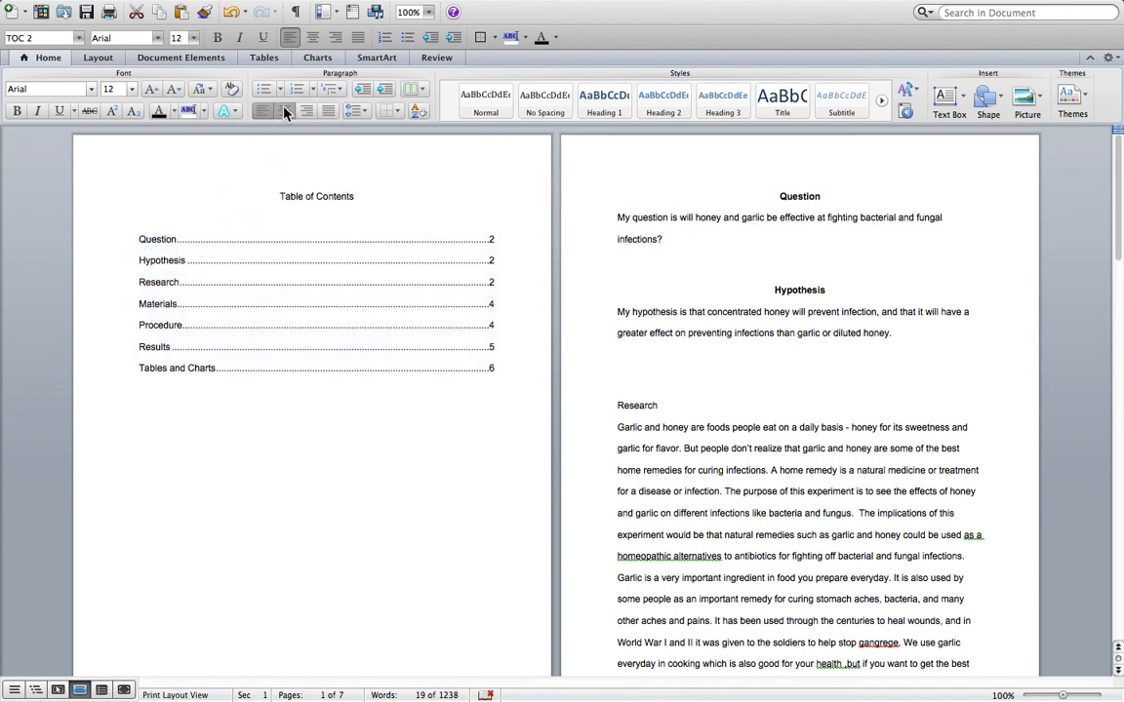
left_click(18, 110)
left_click(280, 457)
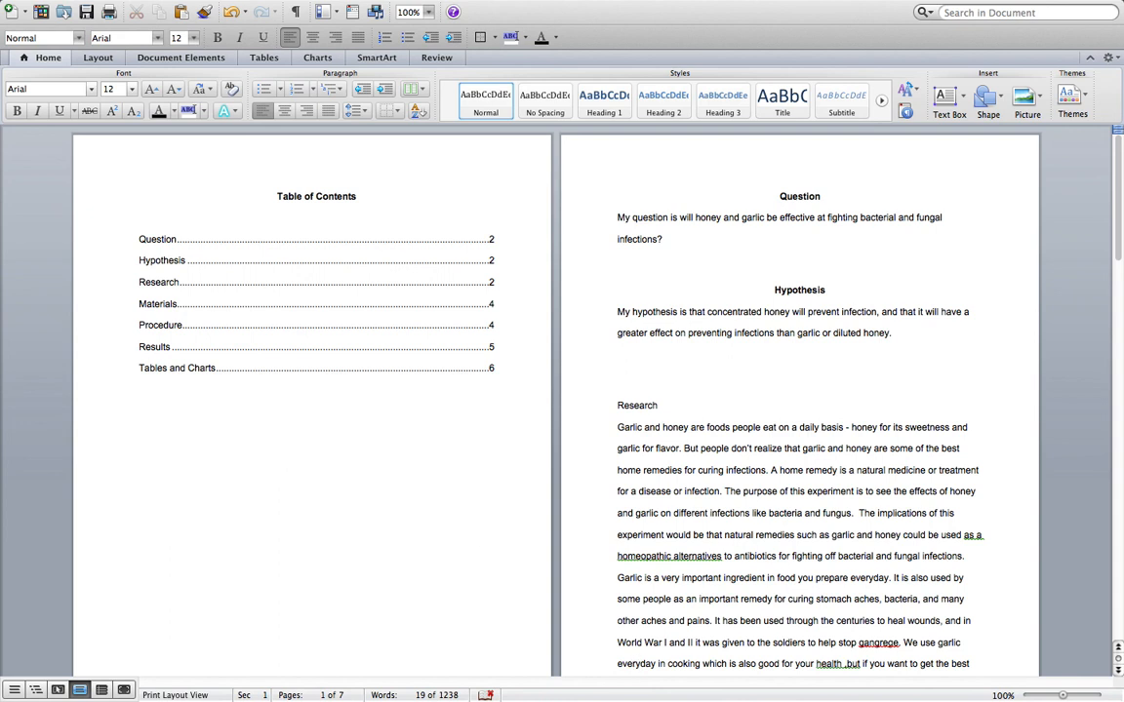
key("ctrl+Up")
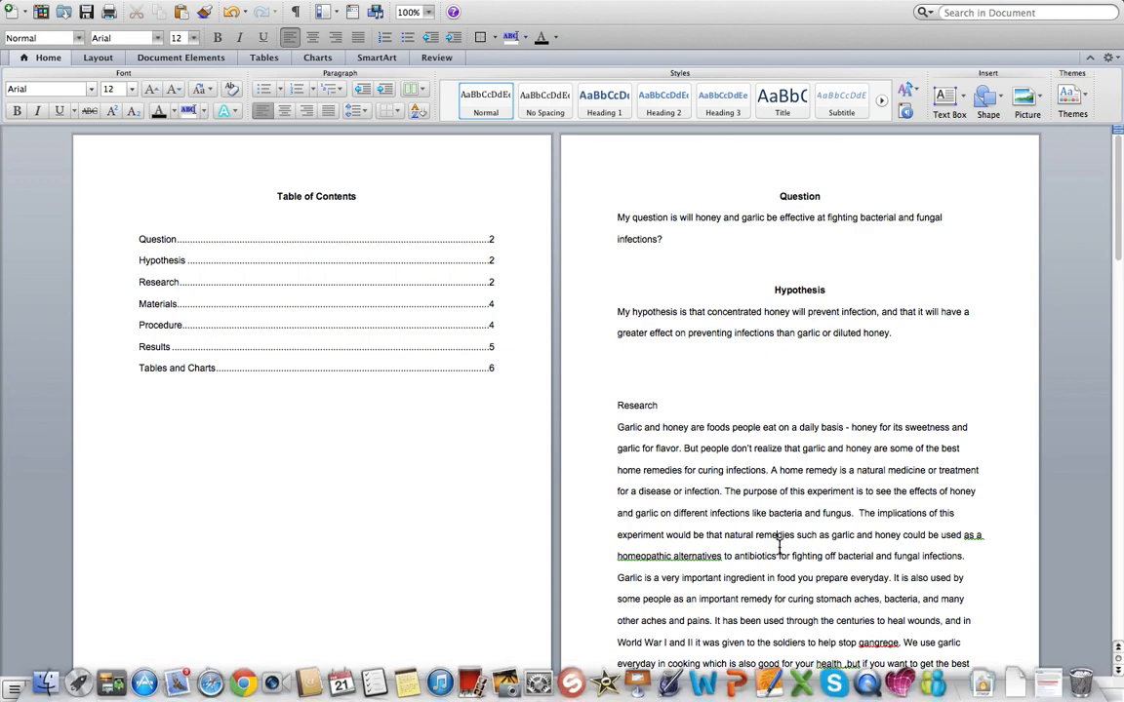